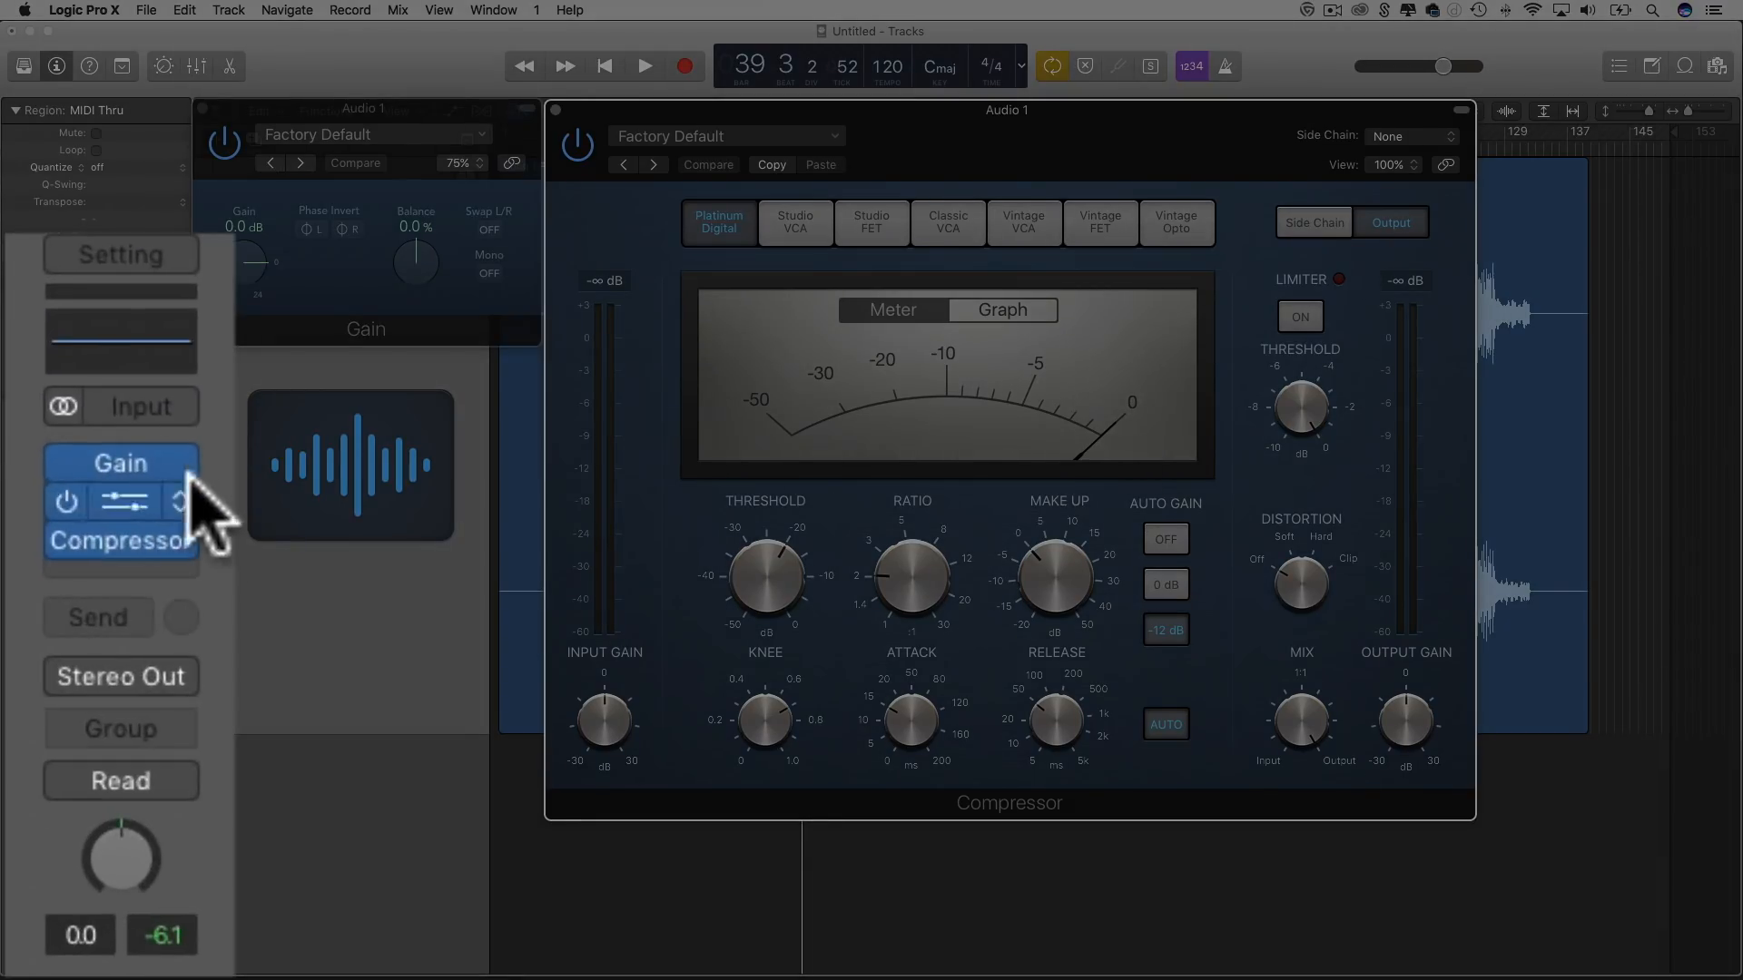
- Play back the looped section of the Audio 1 track and watch how the Compressor's gain reduction meter reacts to the incoming level
{"action": "mouse_move", "coordinate": [133, 465]}
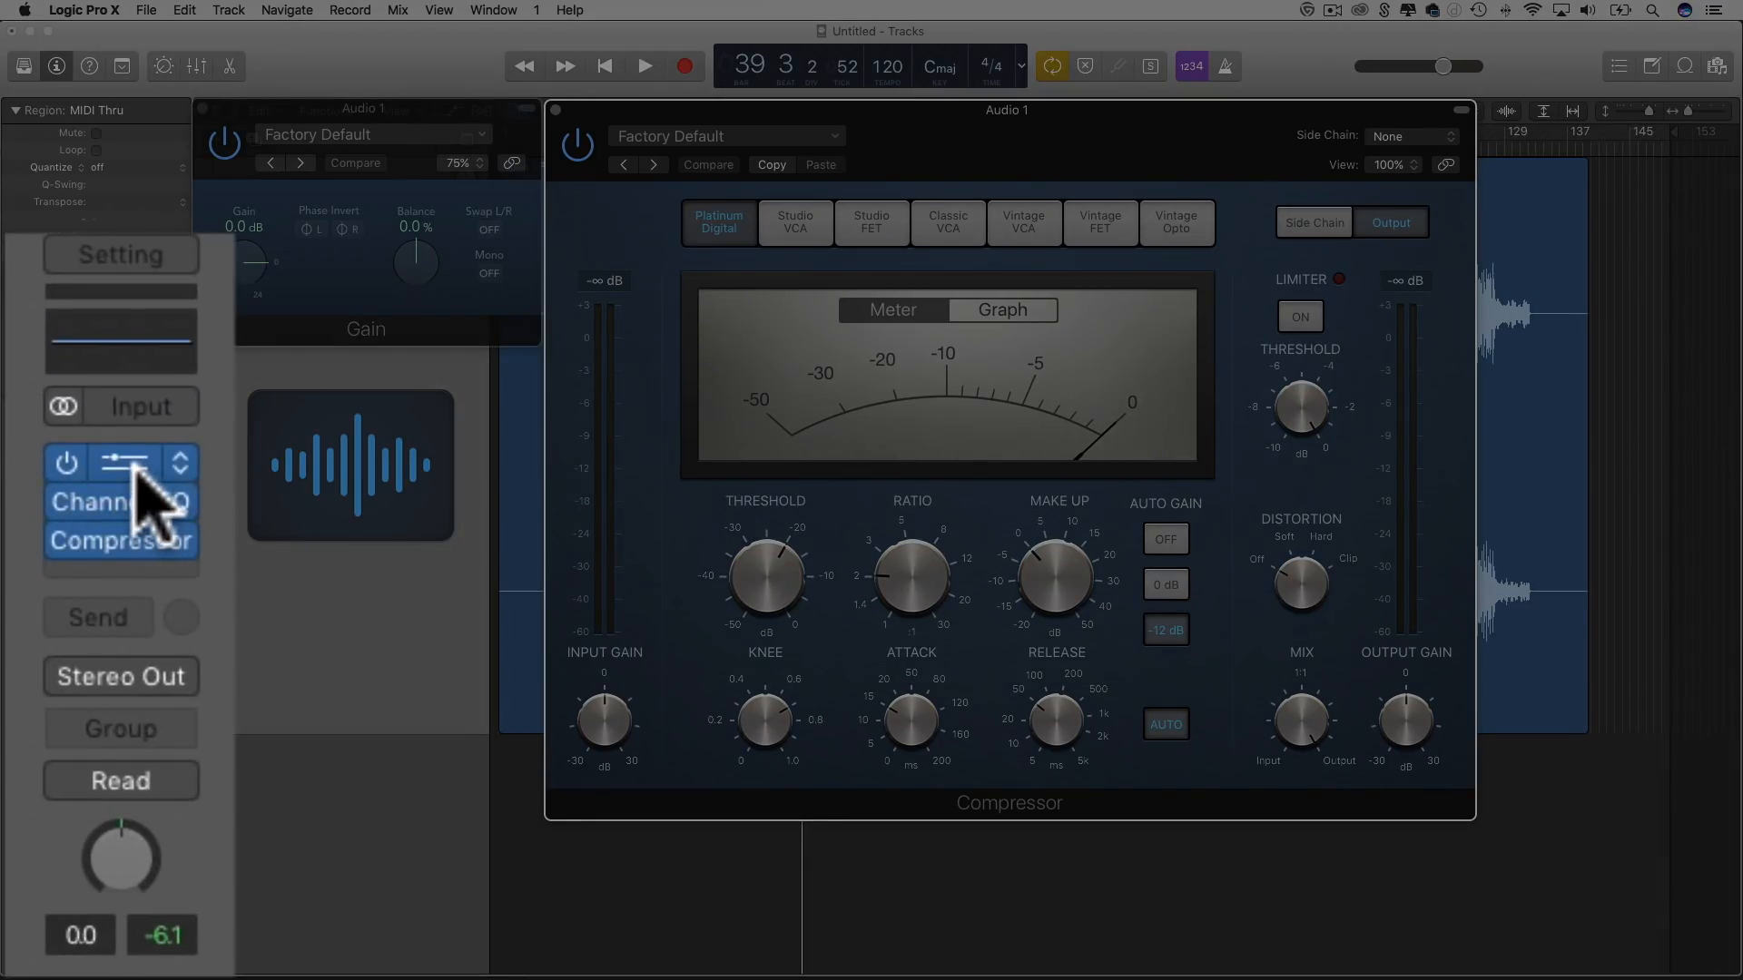
{"action": "mouse_move", "coordinate": [127, 500]}
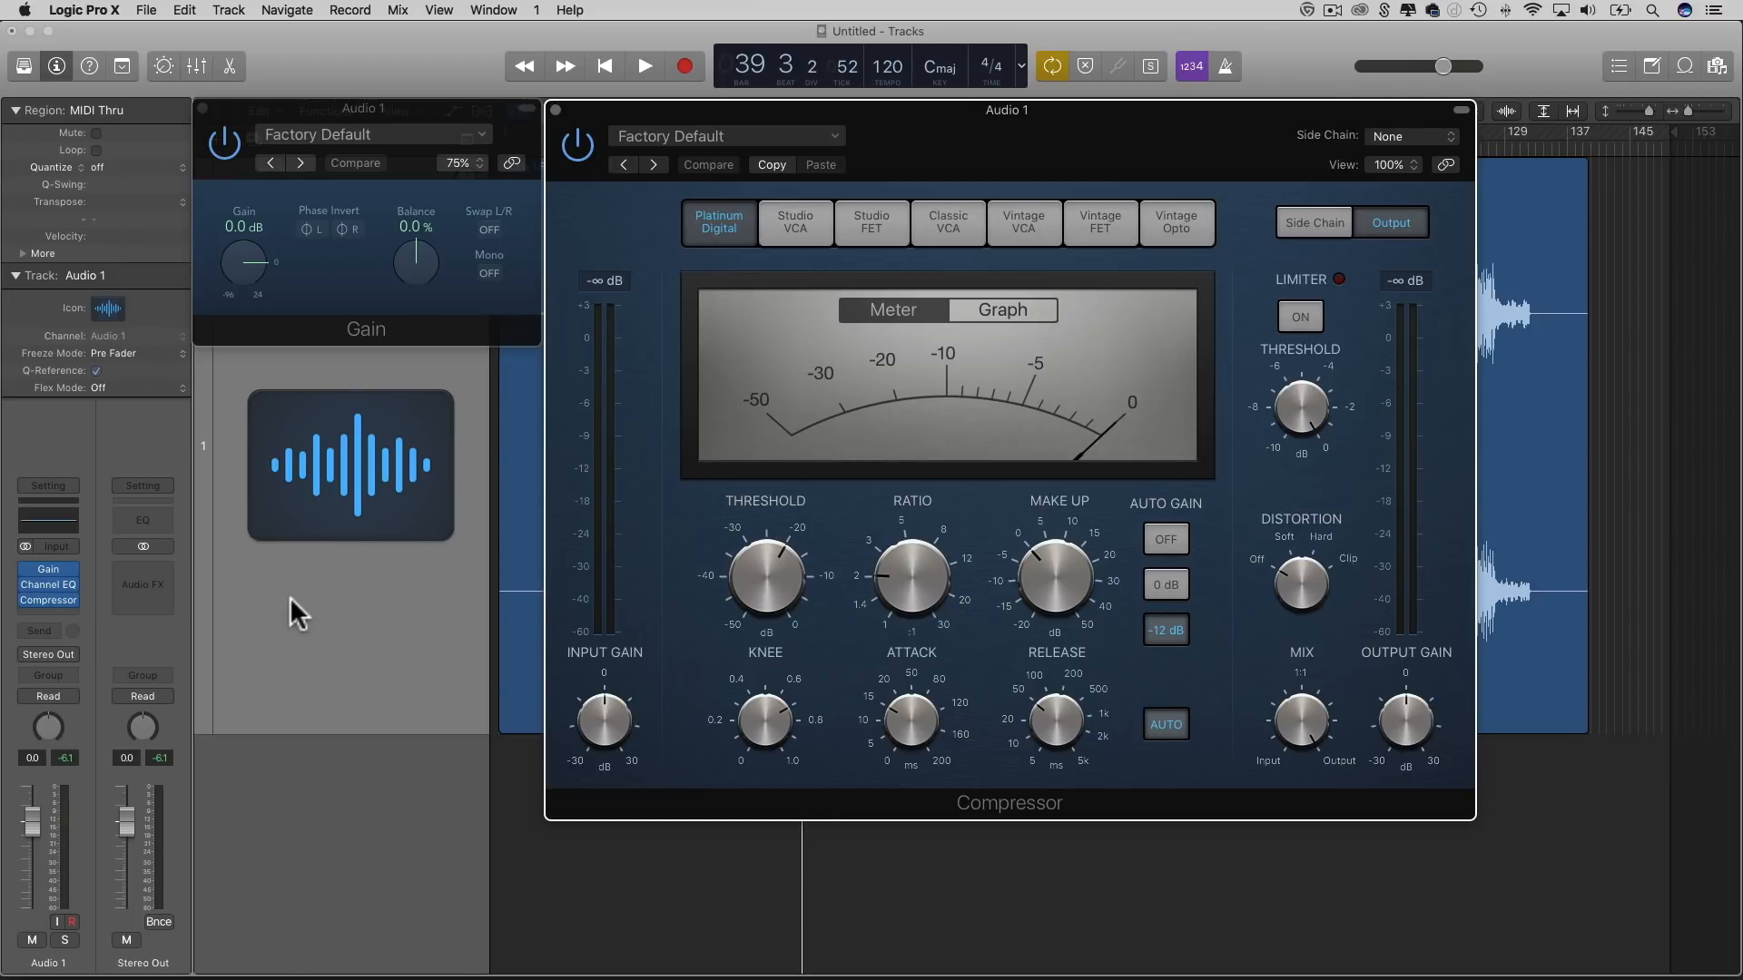
{"action": "key", "text": "space"}
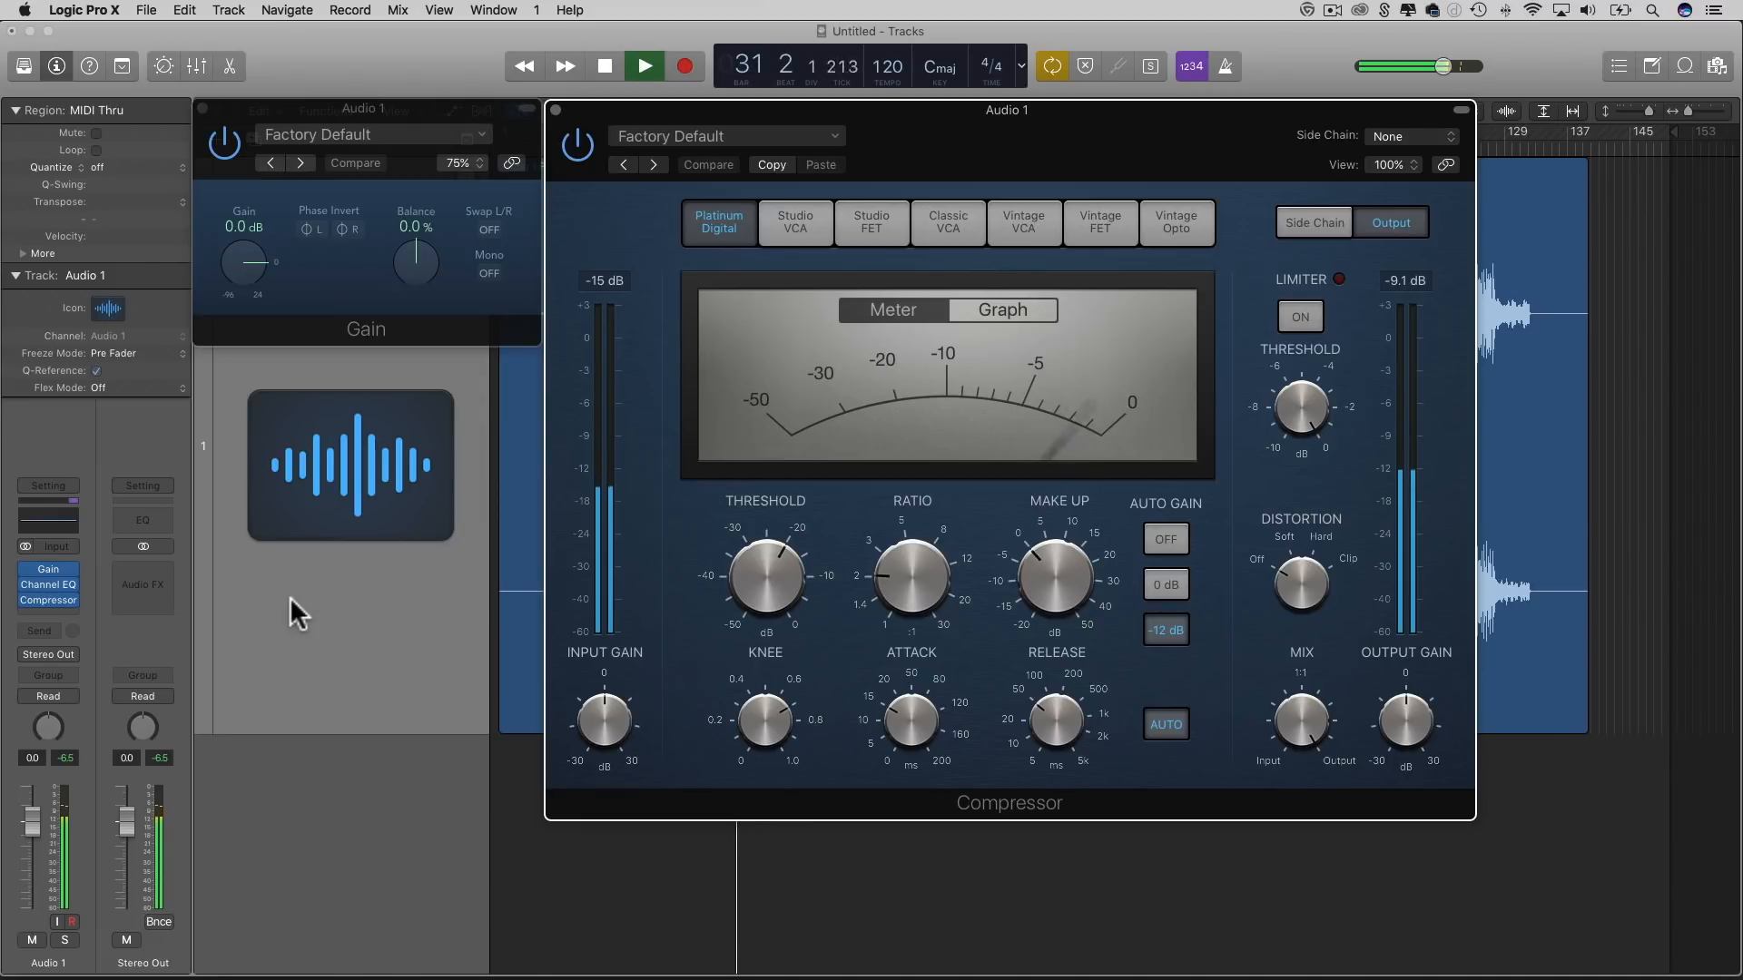
{"action": "key", "text": "space"}
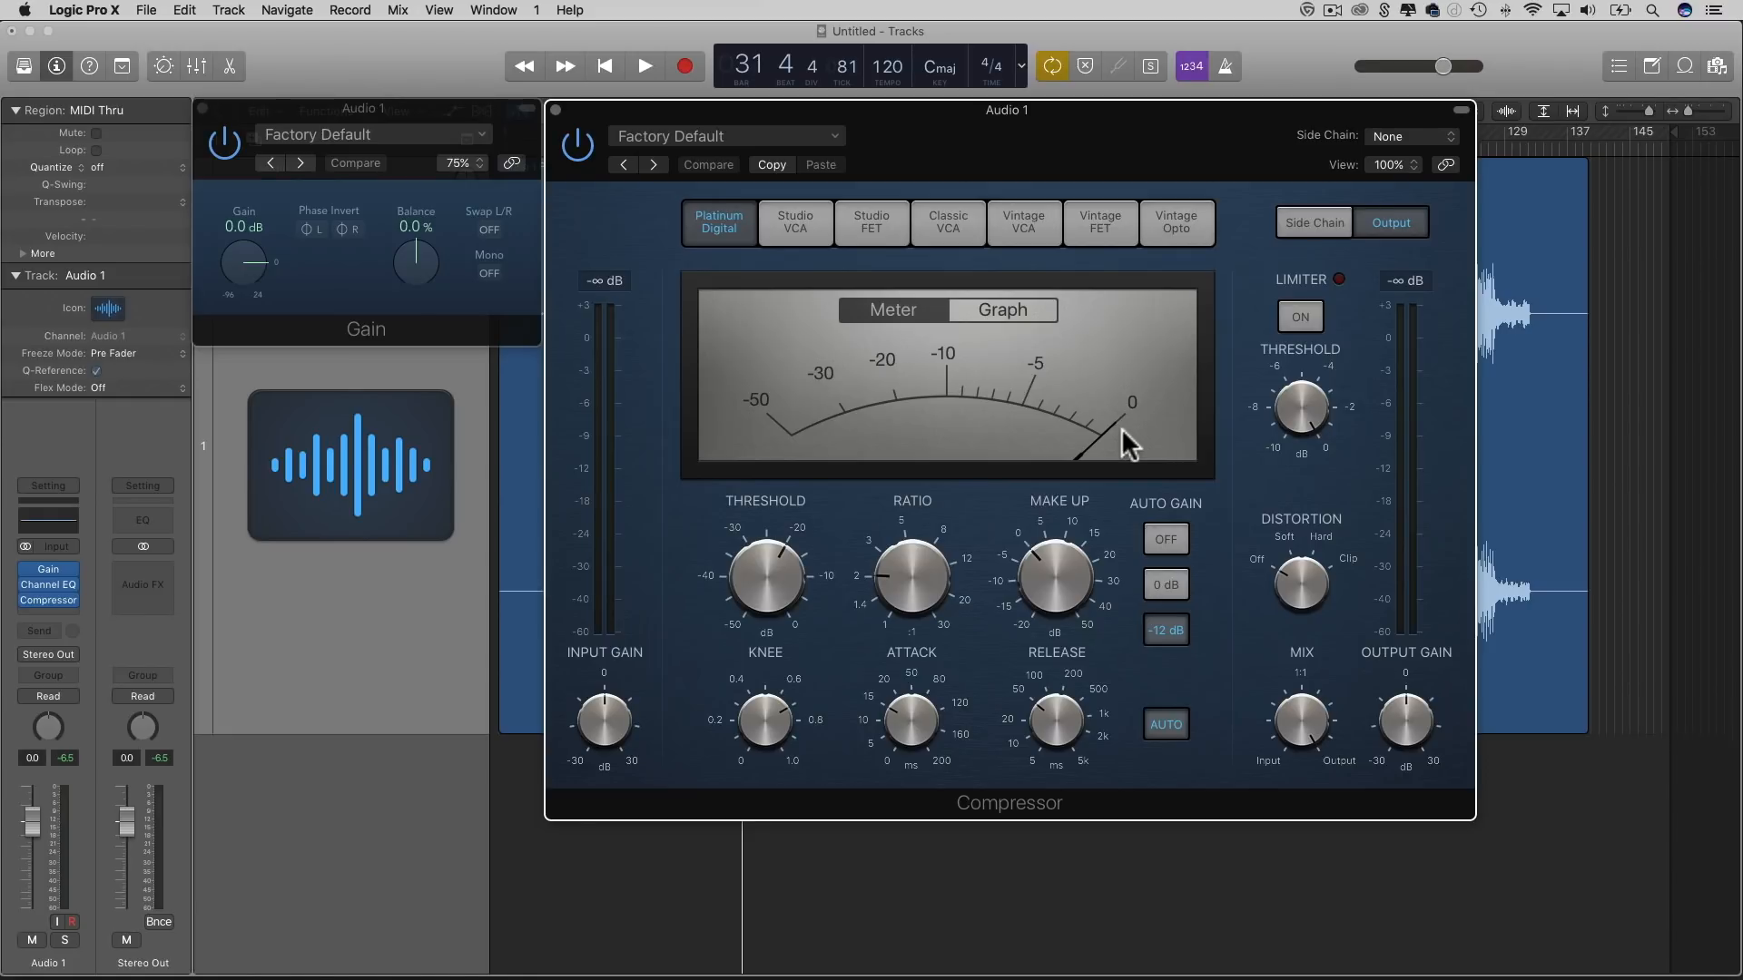
{"action": "mouse_move", "coordinate": [757, 592]}
{"action": "mouse_move", "coordinate": [908, 589]}
{"action": "key", "text": "space"}
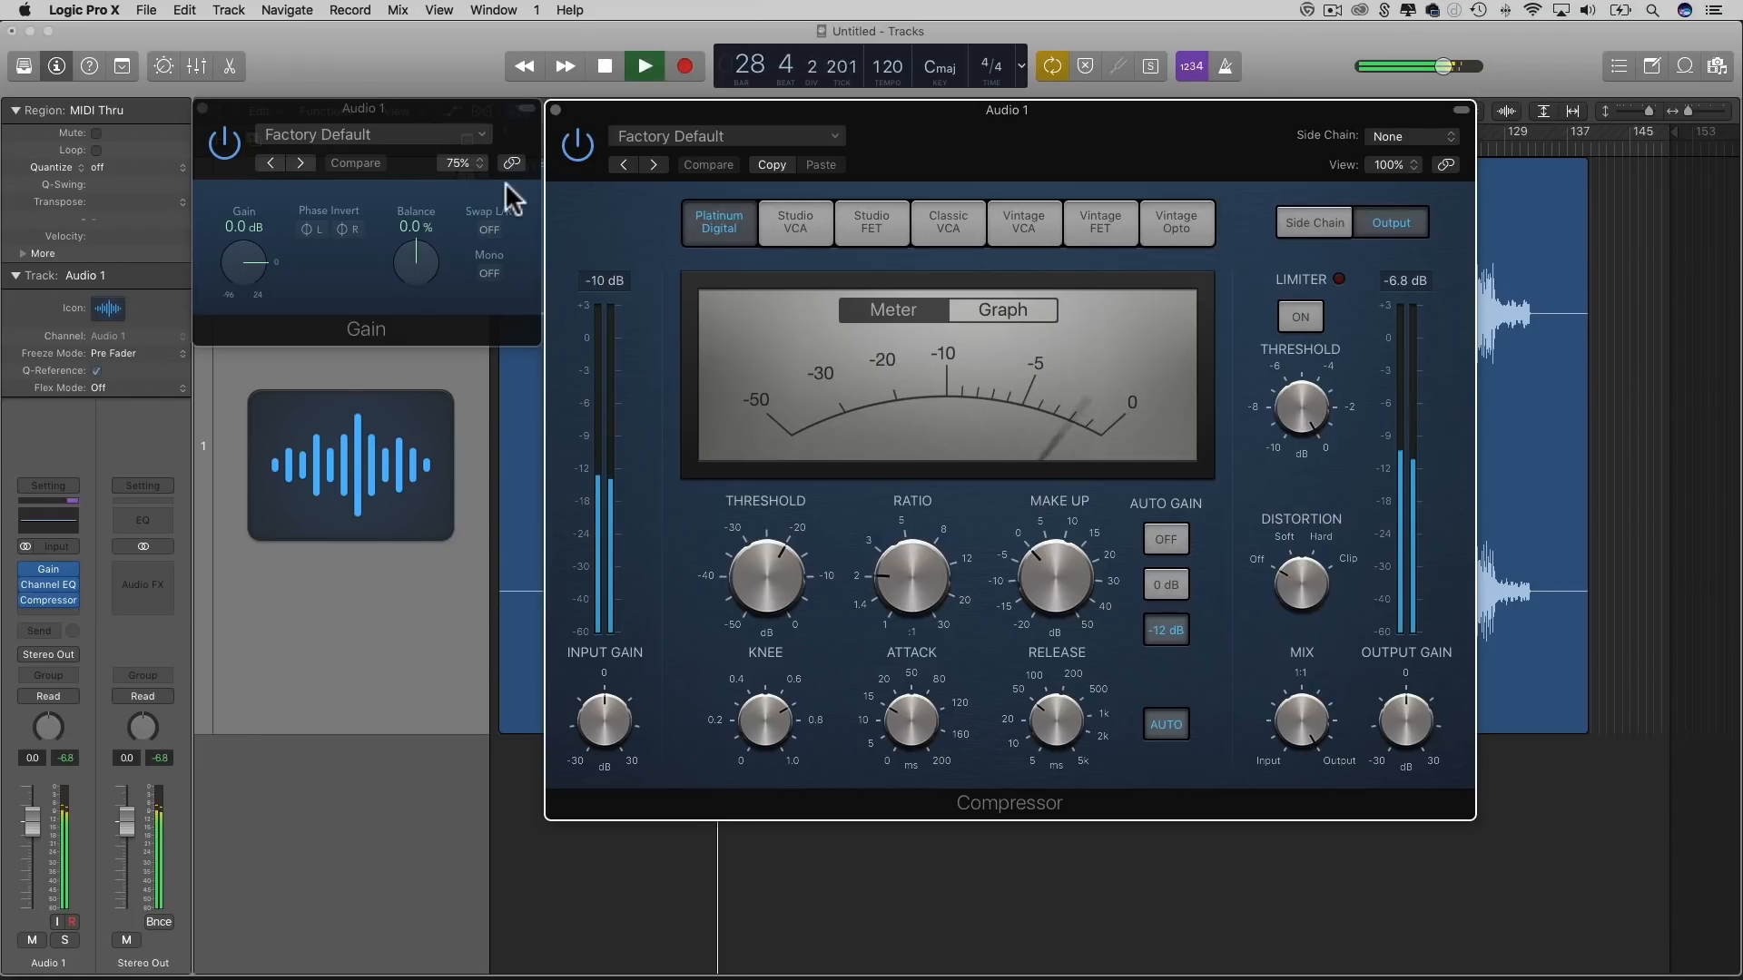
{"action": "left_click", "coordinate": [427, 116]}
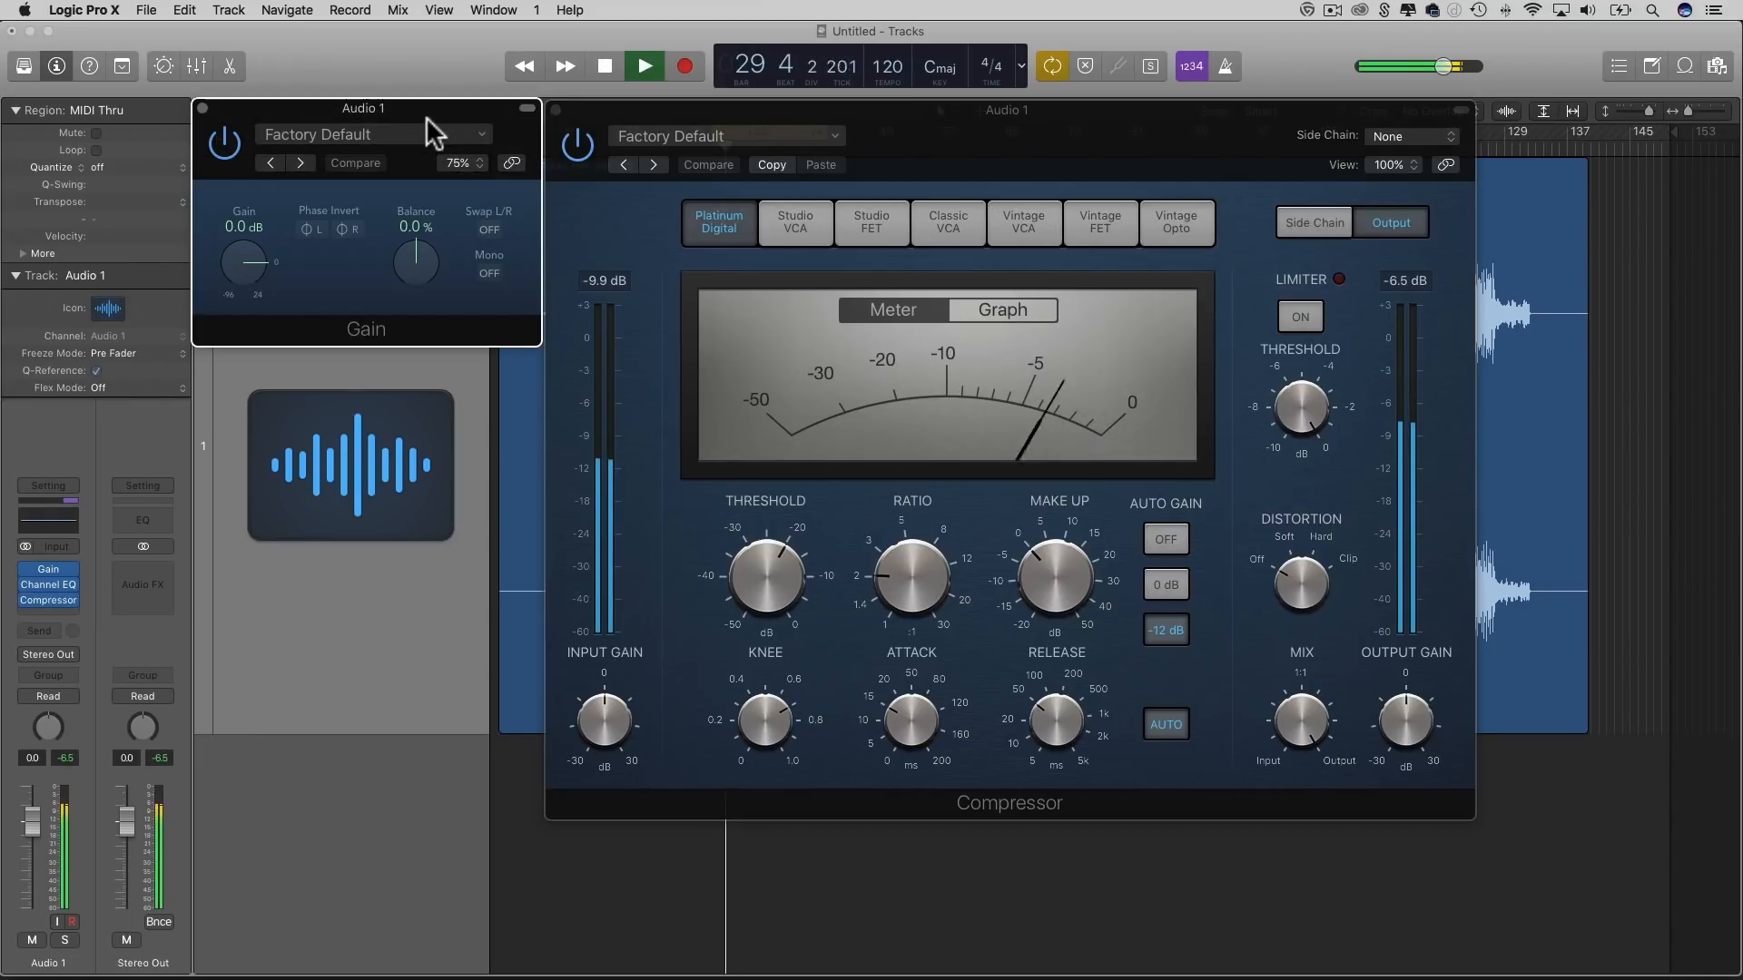
{"action": "key", "text": "space"}
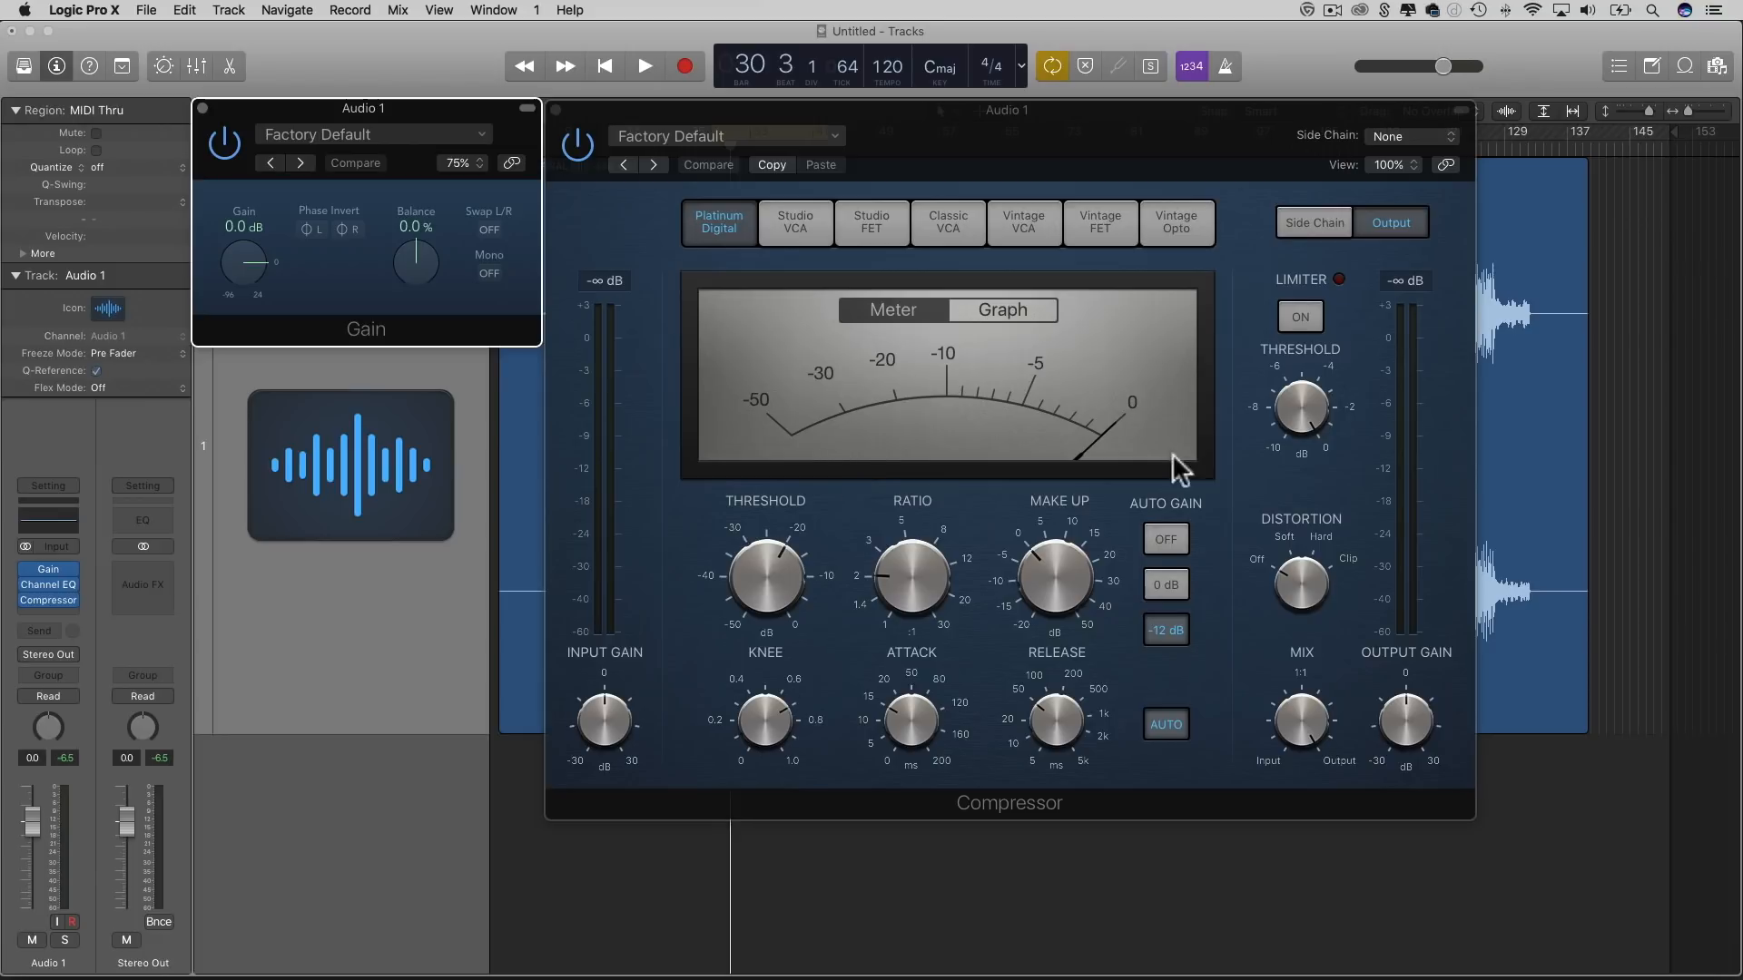
- Lower the gain in the Gain plug-in to -11.8 dB while the loop plays and observe the Compressor's reaction
{"action": "key", "text": "space"}
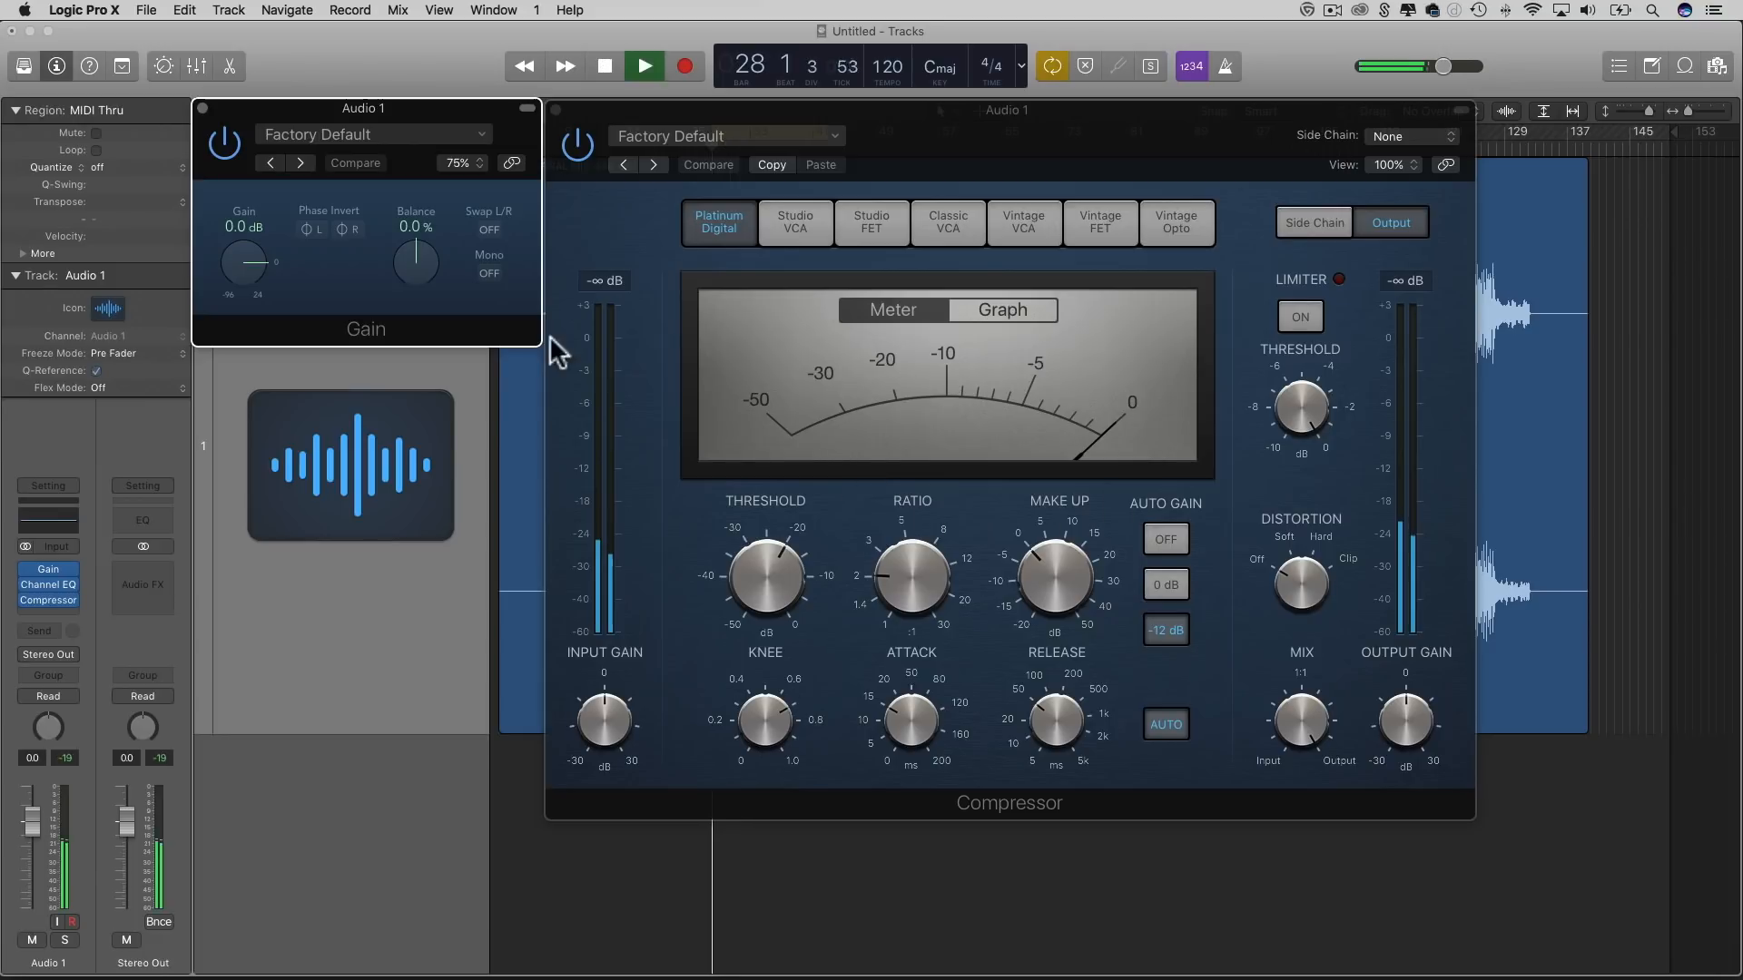
{"action": "mouse_move", "coordinate": [259, 273]}
{"action": "left_mouse_down"}
{"action": "mouse_move", "coordinate": [243, 258]}
{"action": "mouse_move", "coordinate": [245, 282]}
{"action": "left_mouse_up"}
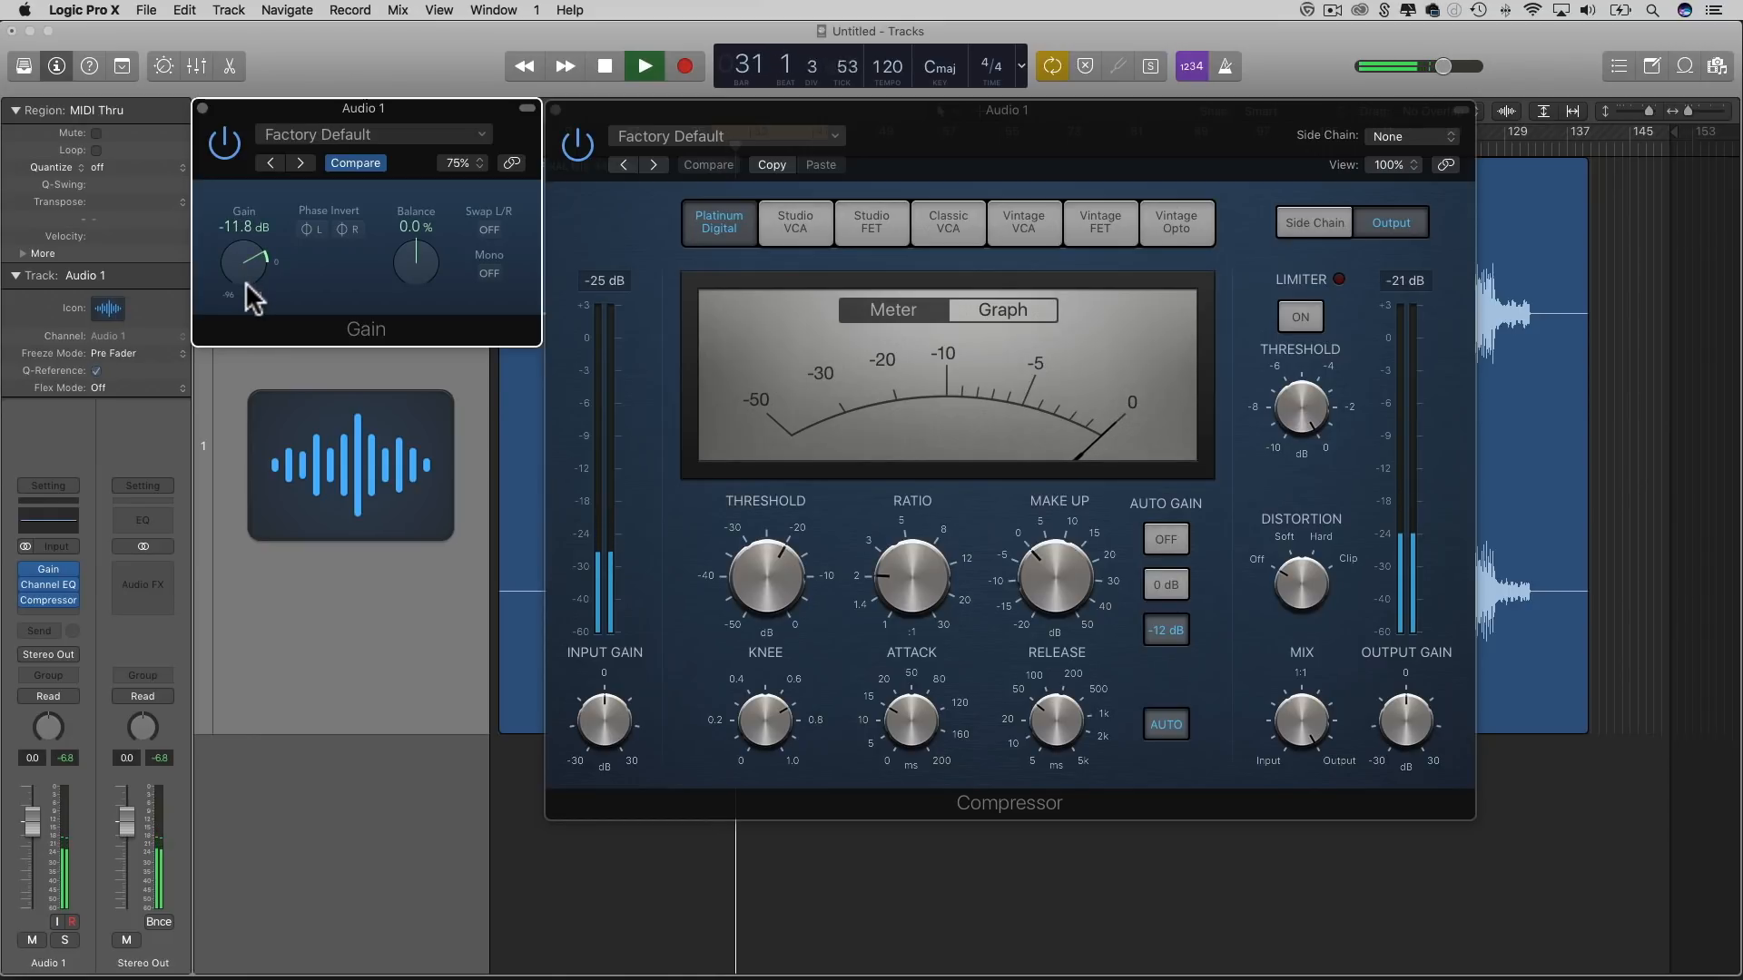
{"action": "key", "text": "space"}
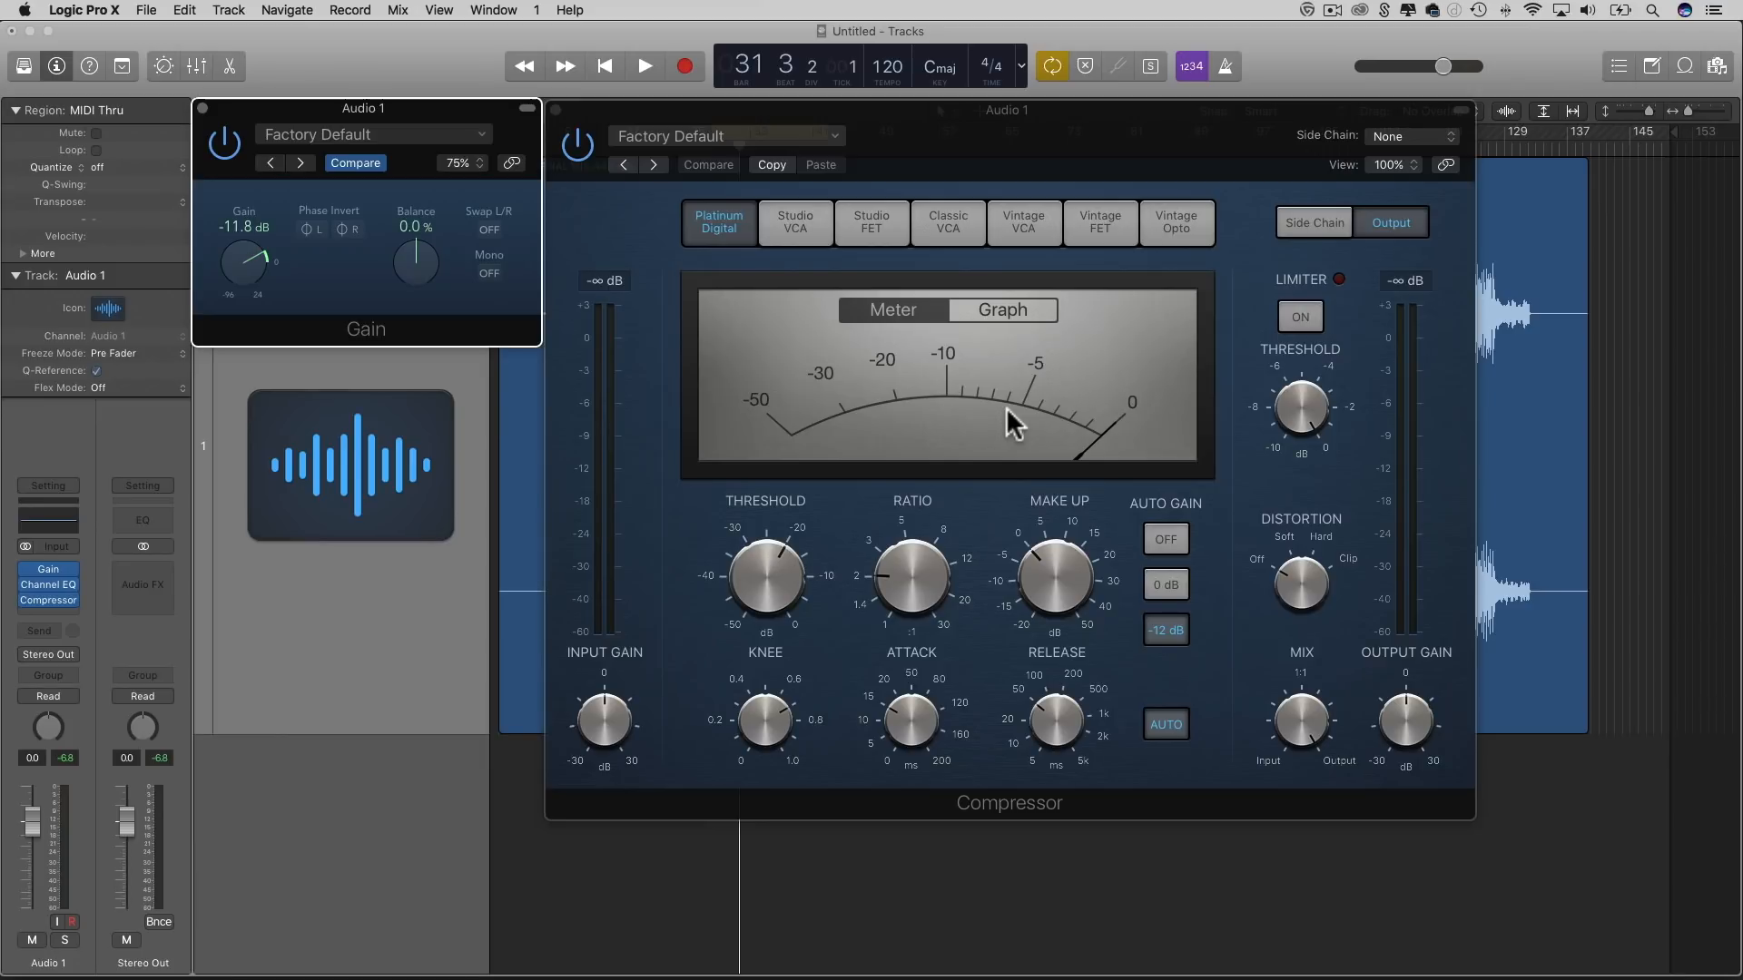
- Raise the gain in the Gain plug-in to +2.2 dB while listening to the looped section
{"action": "key", "text": "space"}
{"action": "left_click_drag", "start_coordinate": [235, 261], "coordinate": [238, 263]}
{"action": "left_click_drag", "start_coordinate": [110, 329], "coordinate": [104, 304]}
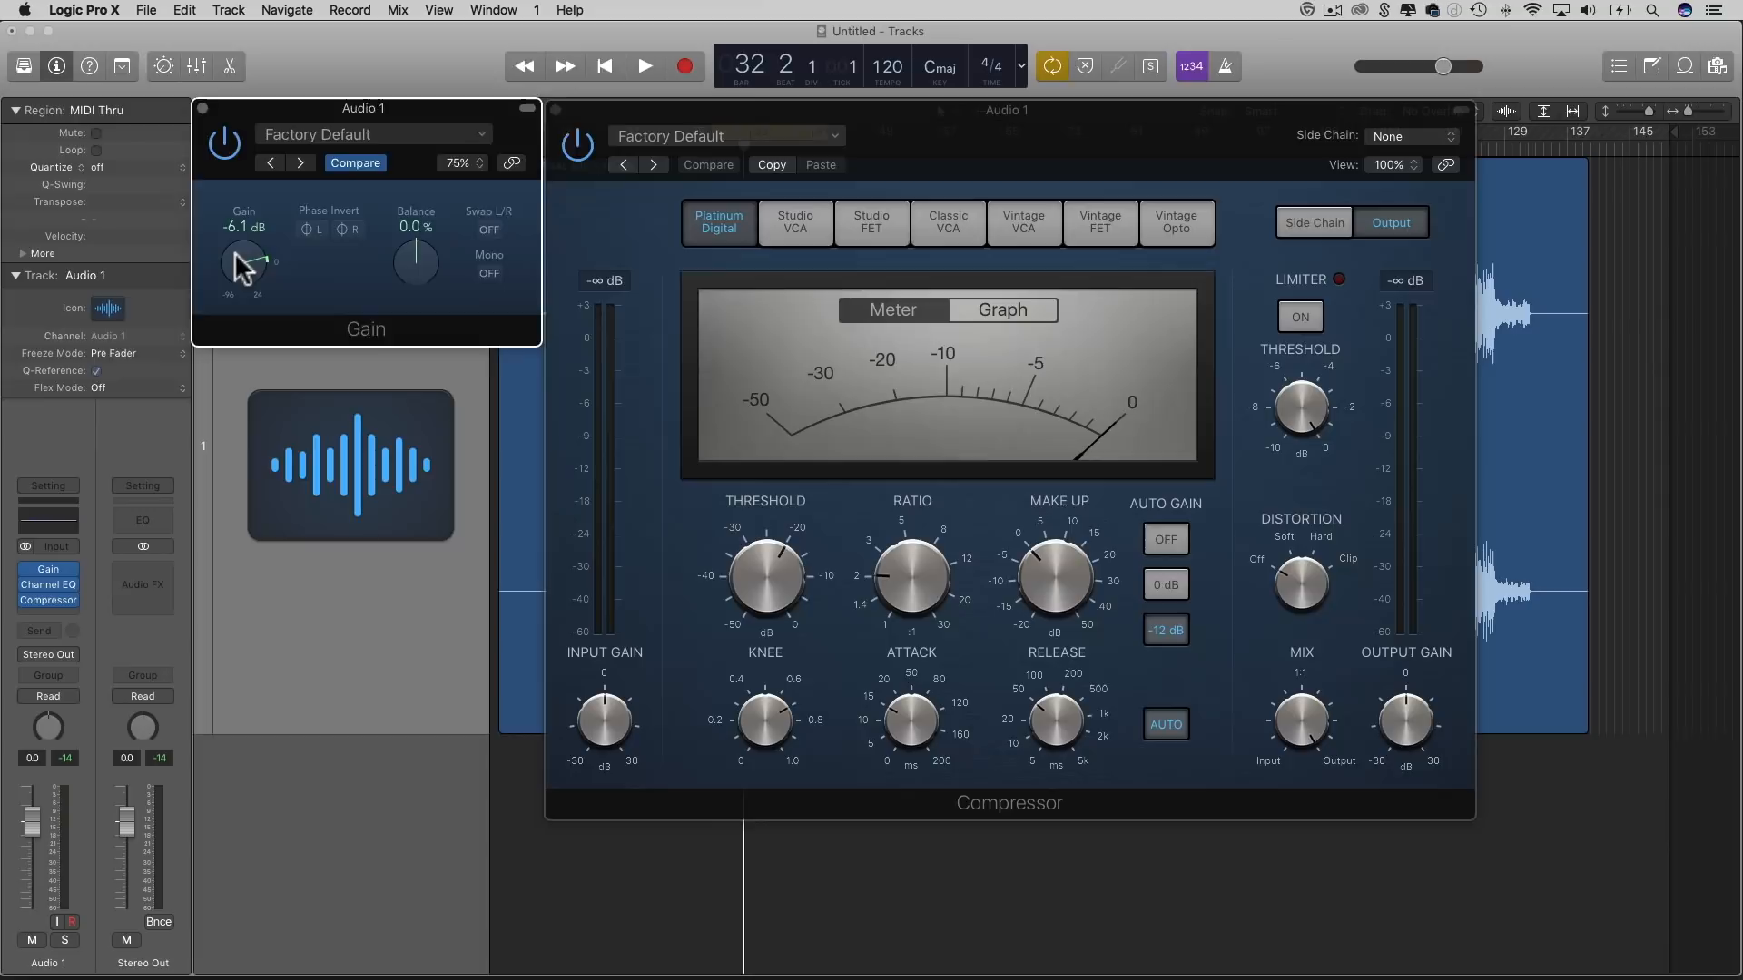
{"action": "key", "text": "space"}
{"action": "left_click_drag", "start_coordinate": [106, 315], "coordinate": [103, 280]}
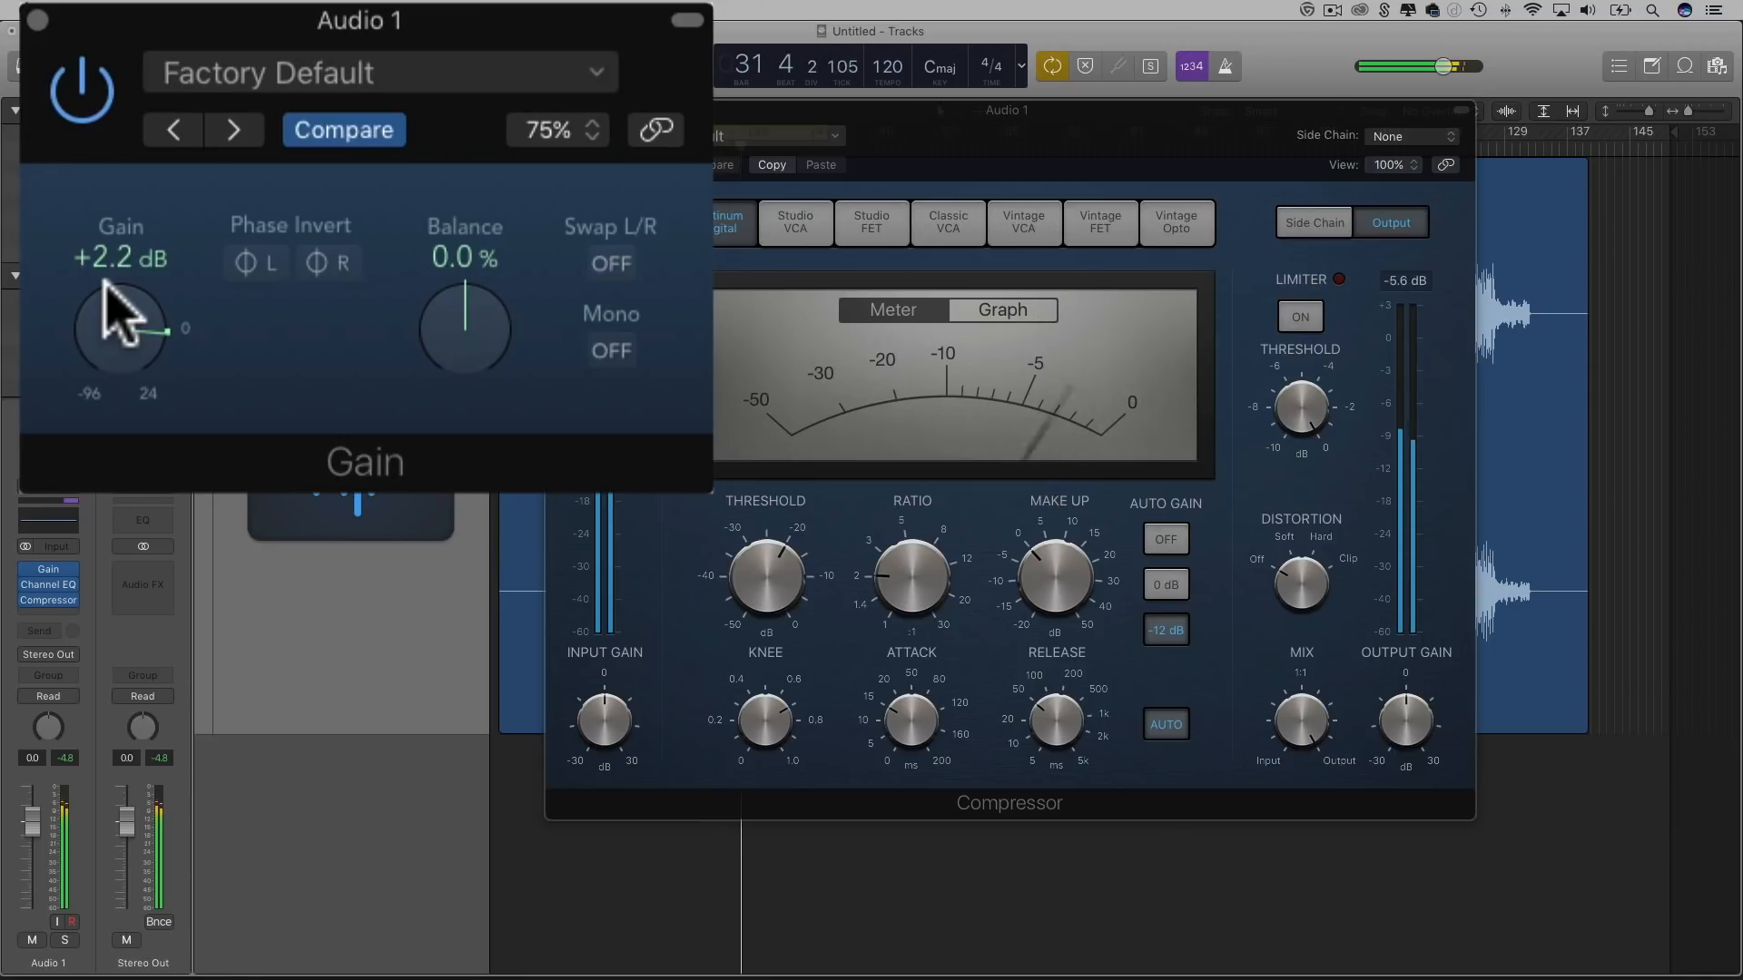
{"action": "key", "text": "space"}
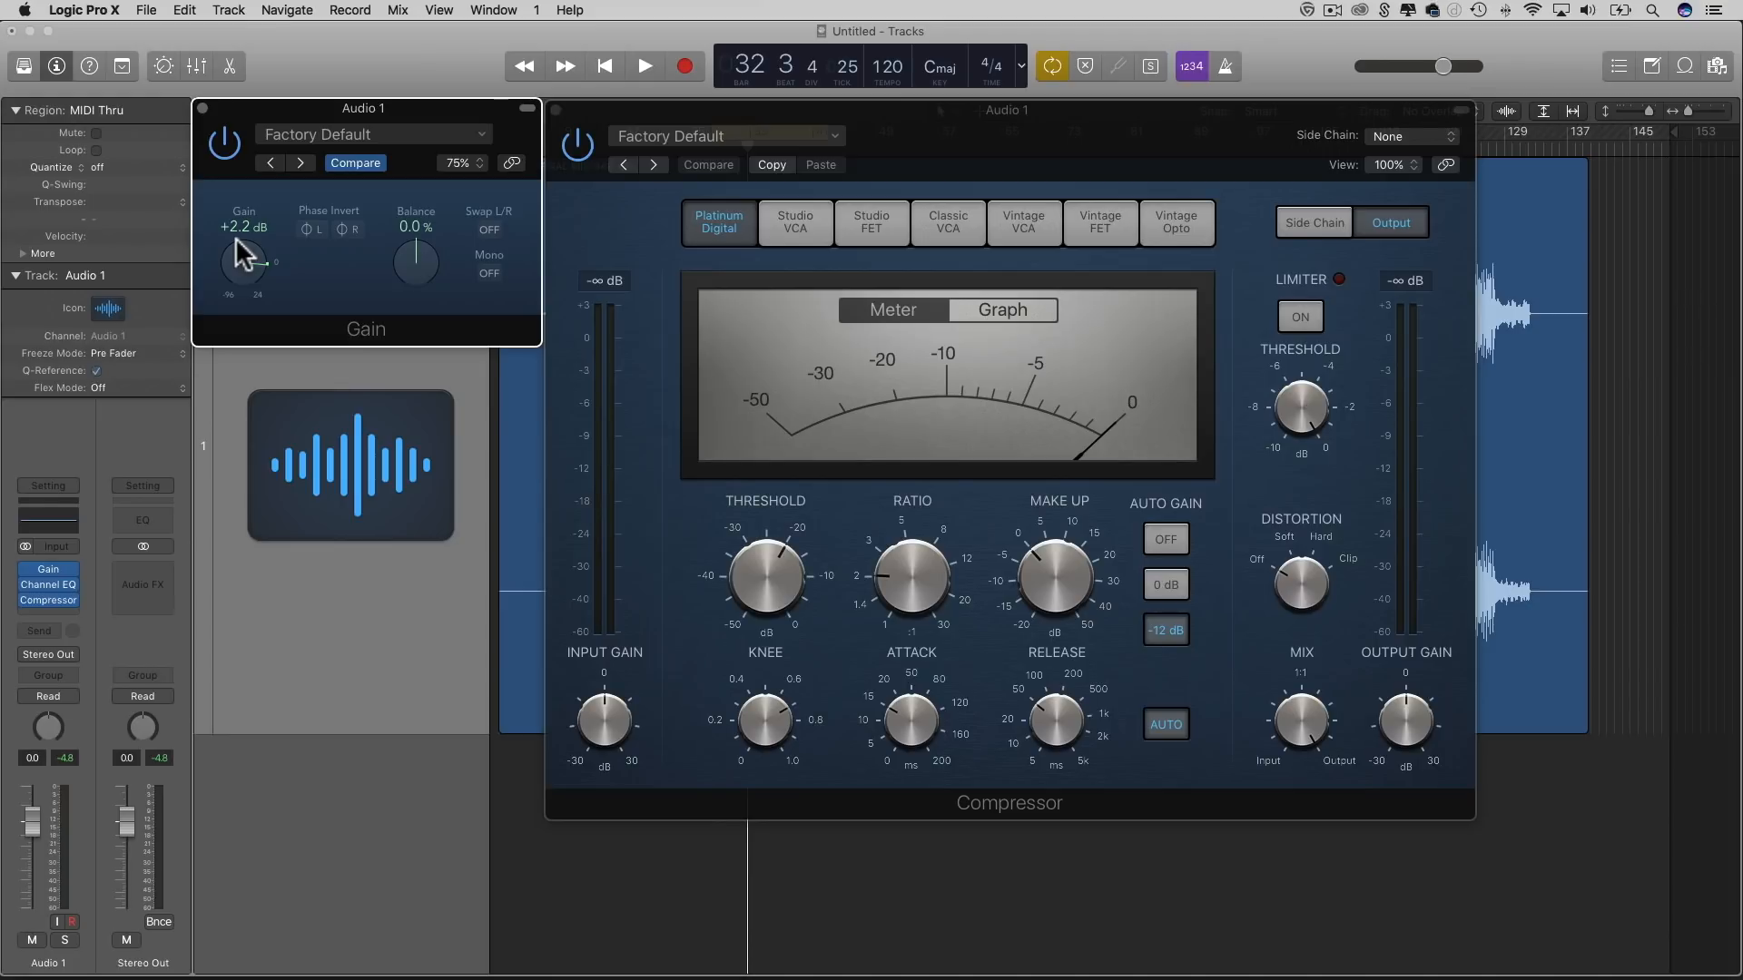
- Set the Compressor's threshold to -17.0 dB while playing back the looped section
{"action": "key", "text": "space"}
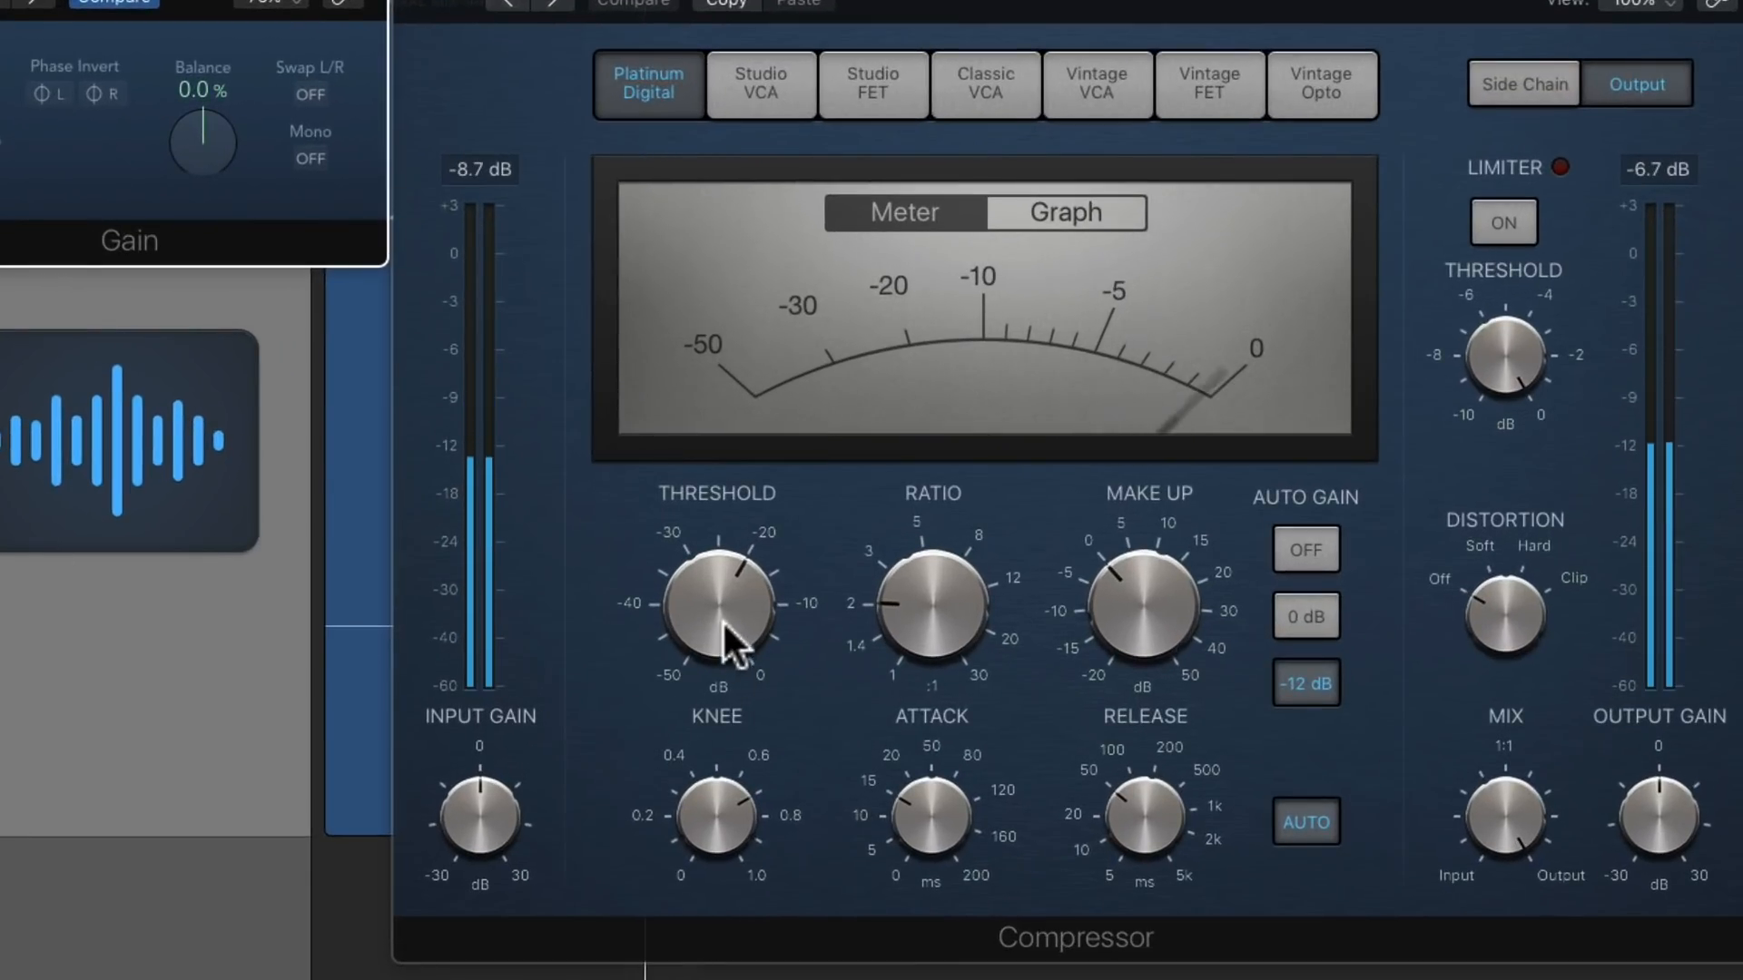
{"action": "left_click_drag", "start_coordinate": [725, 625], "coordinate": [710, 586]}
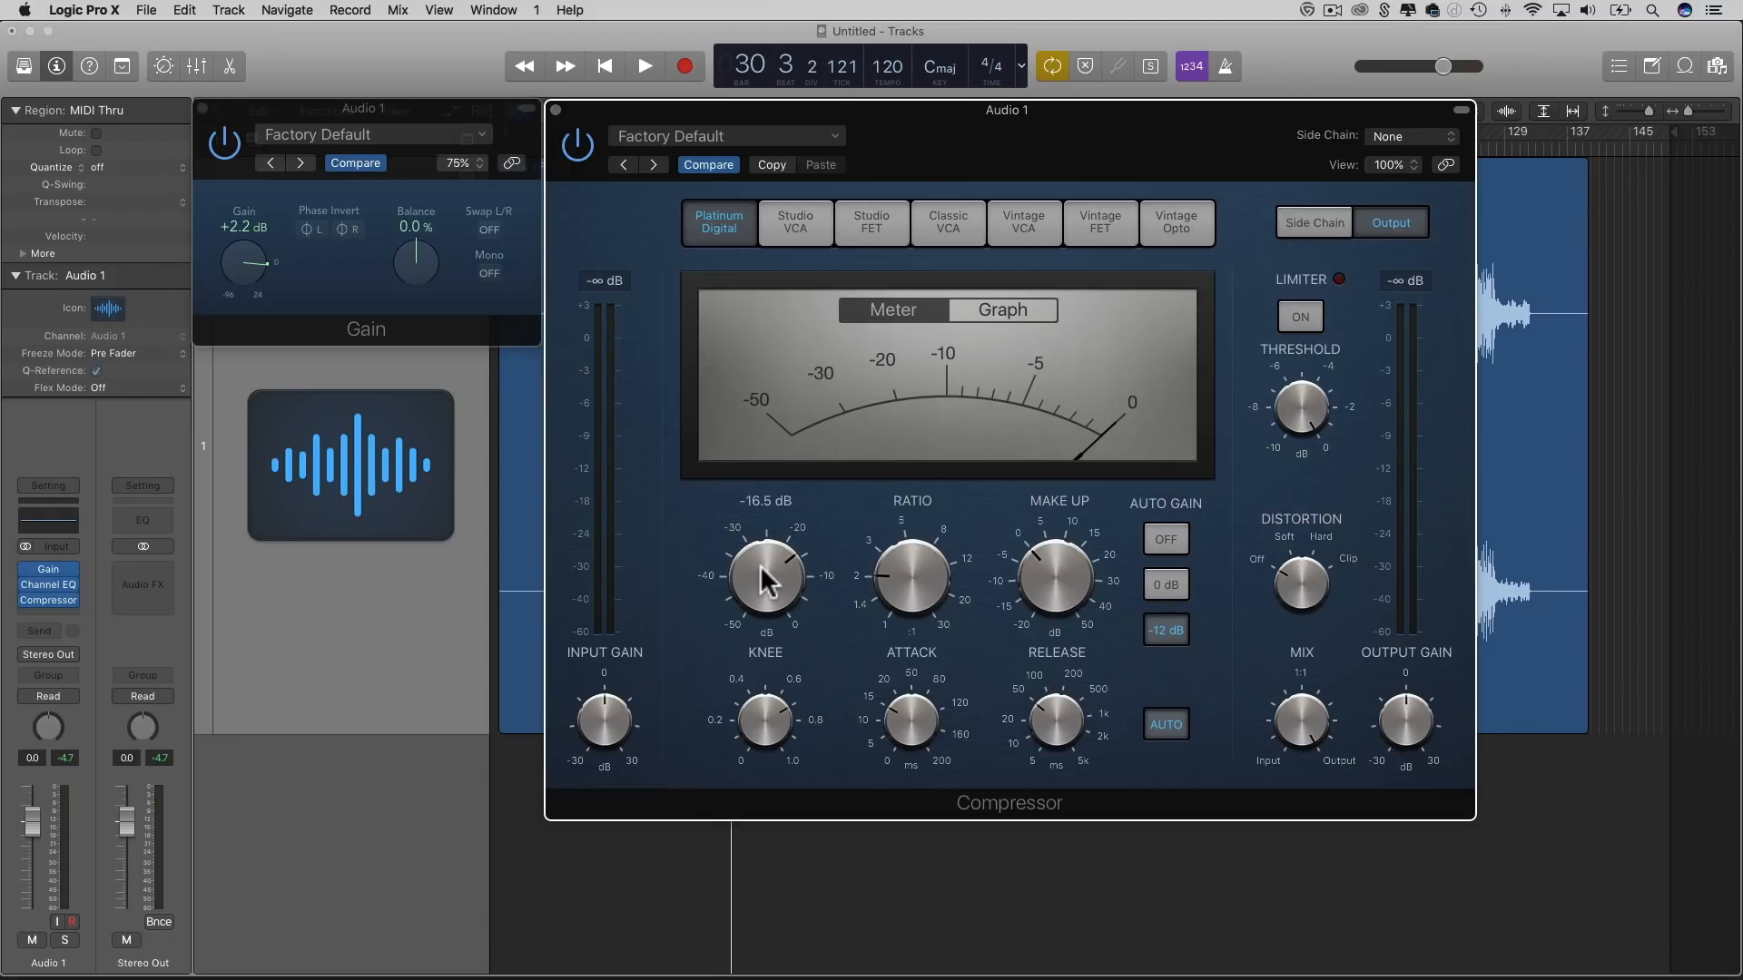
{"action": "key", "text": "space"}
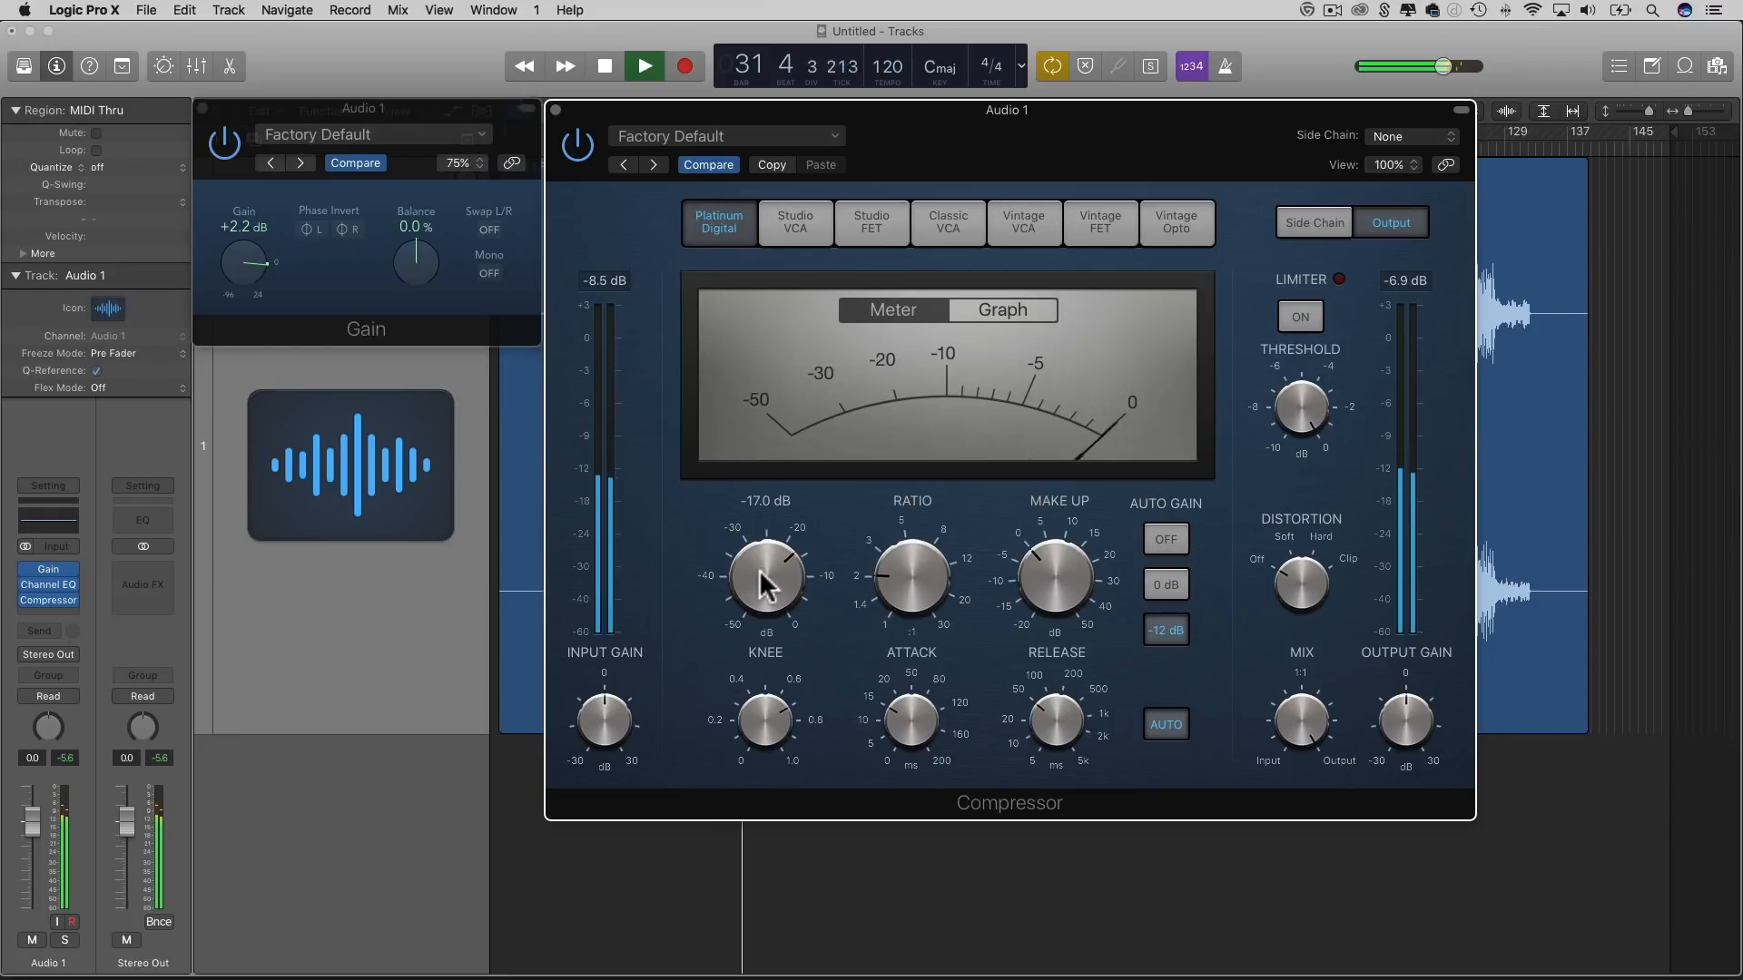
{"action": "key", "text": "space"}
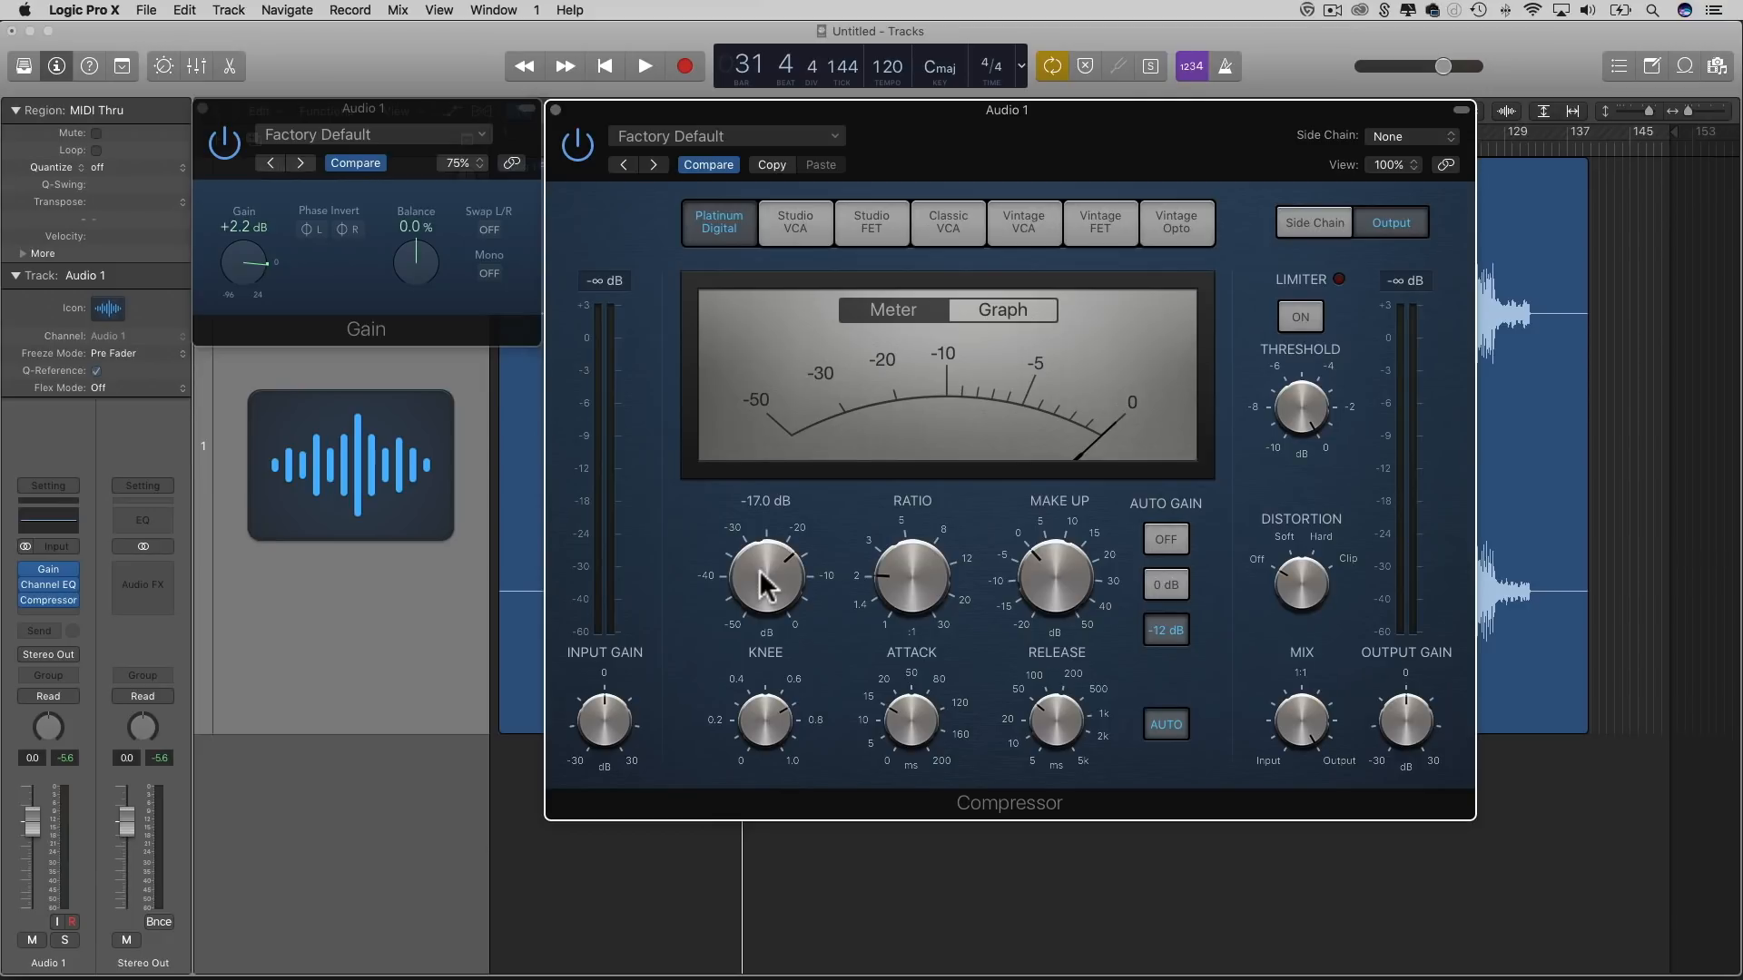
- Lower the Compressor's ratio to 1.0:1 during playback to hear the loop without compression
{"action": "mouse_move", "coordinate": [924, 720]}
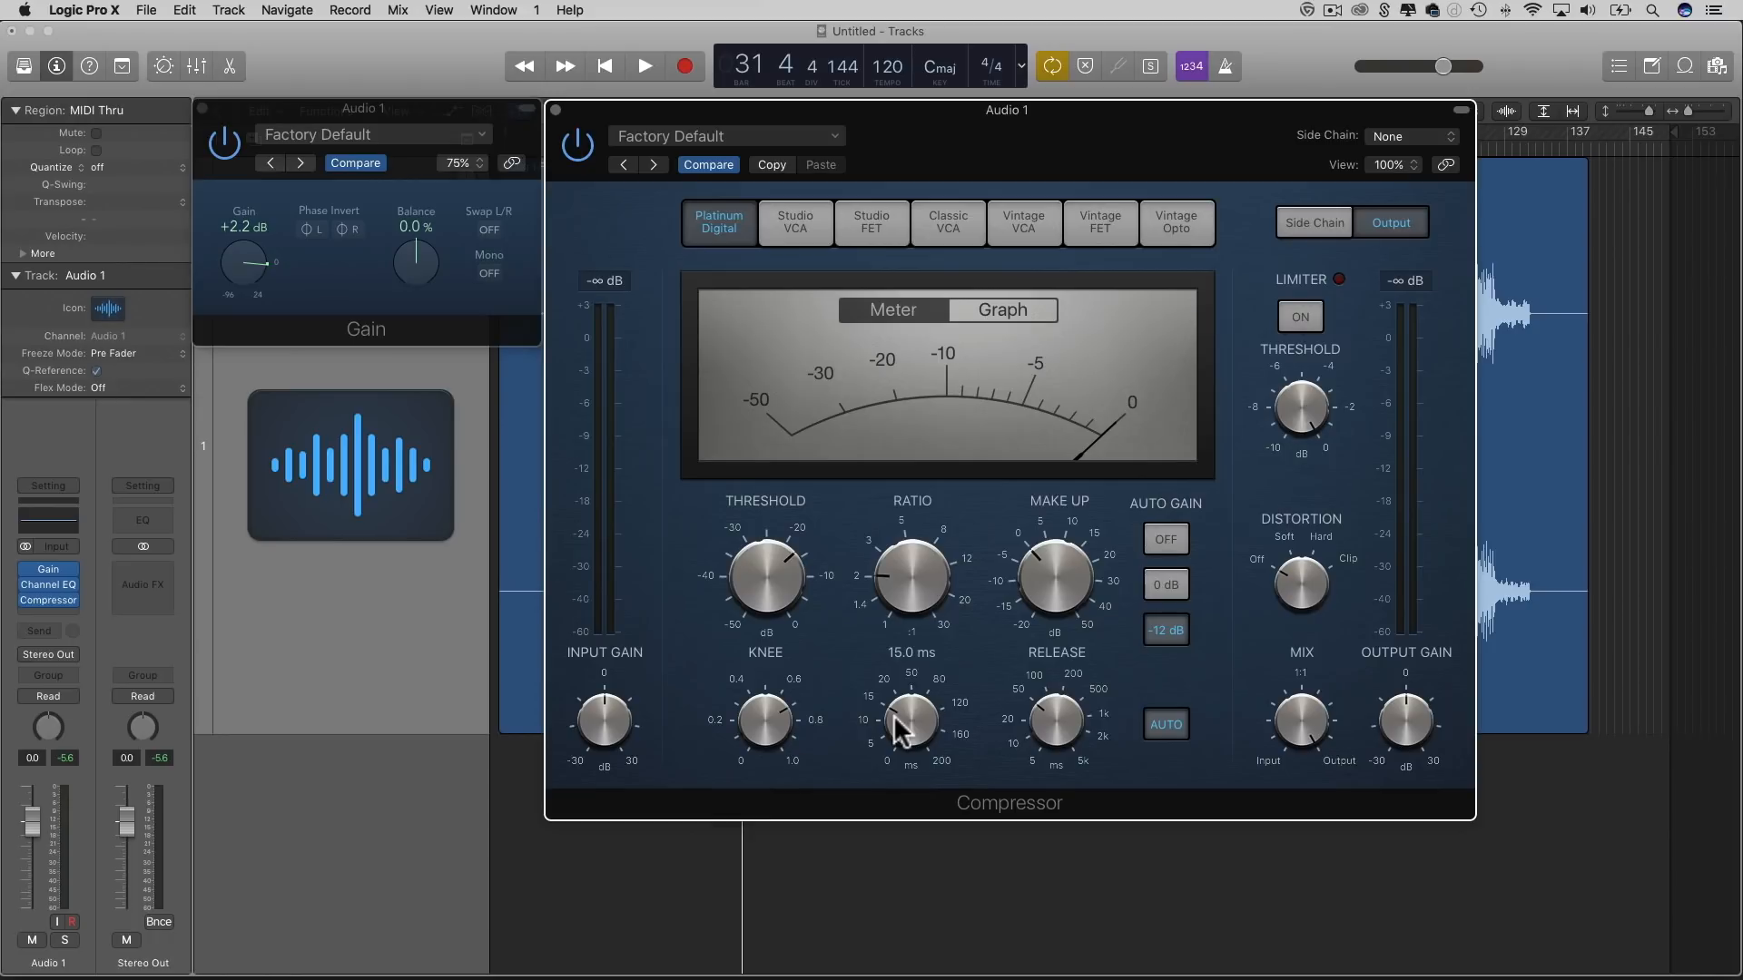
{"action": "mouse_move", "coordinate": [881, 586]}
{"action": "key", "text": "space"}
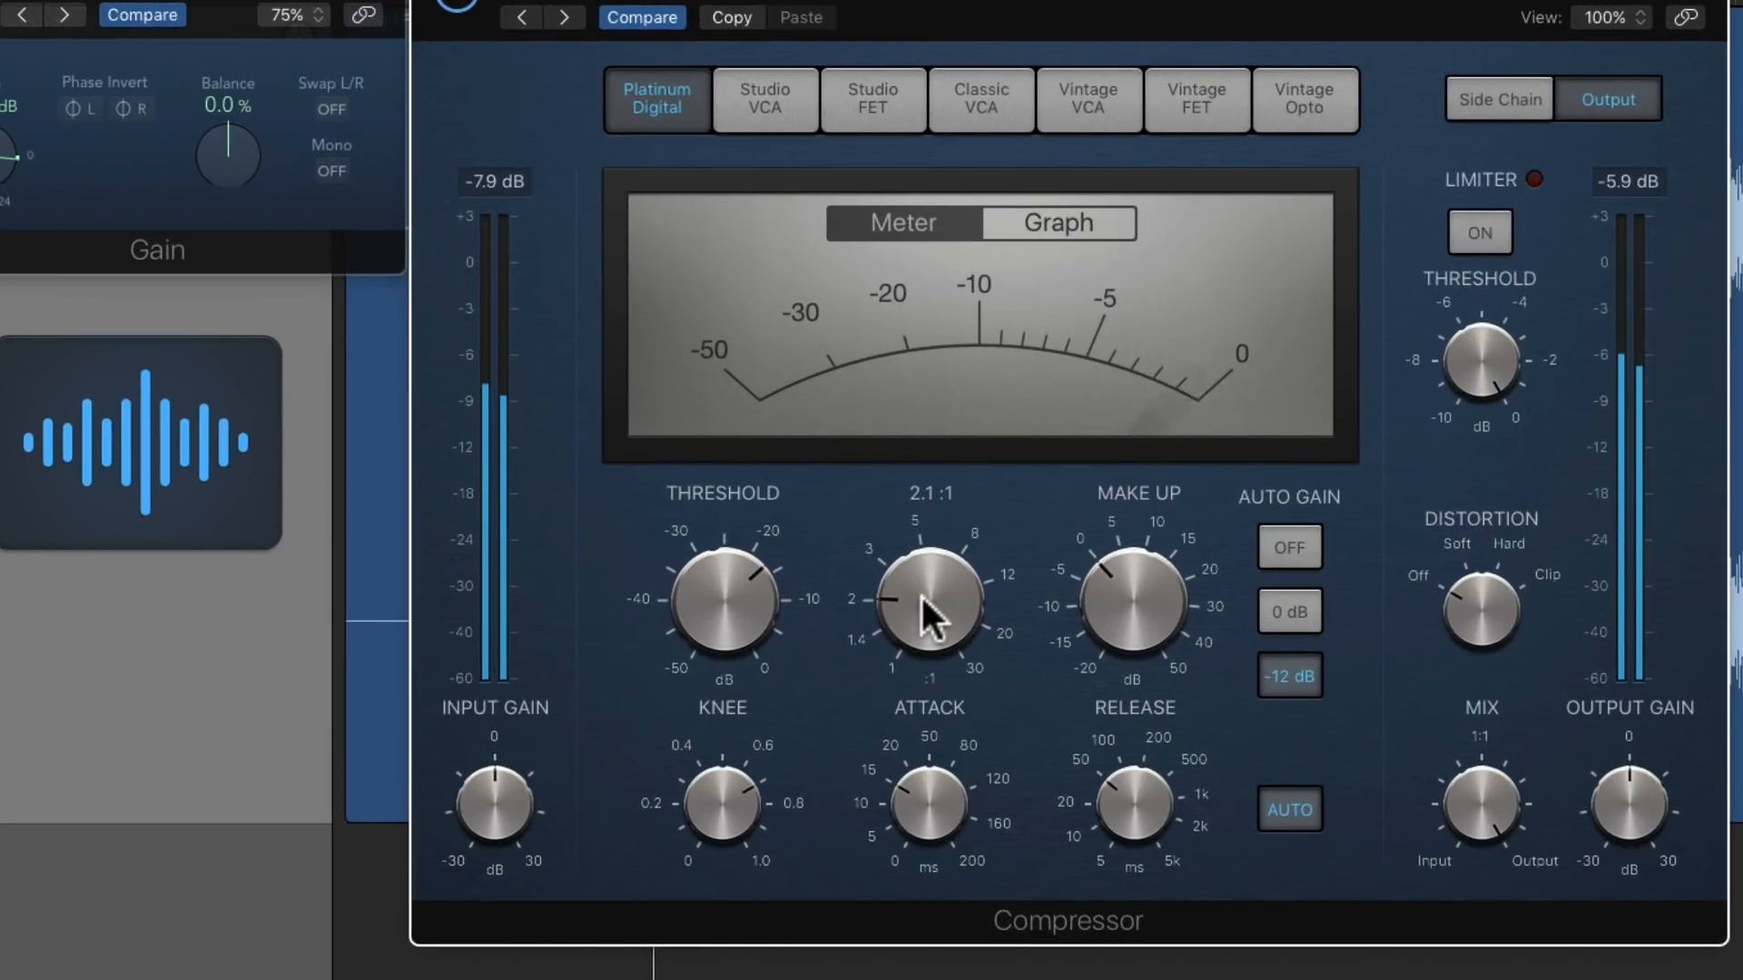
{"action": "left_click_drag", "start_coordinate": [922, 603], "coordinate": [923, 623]}
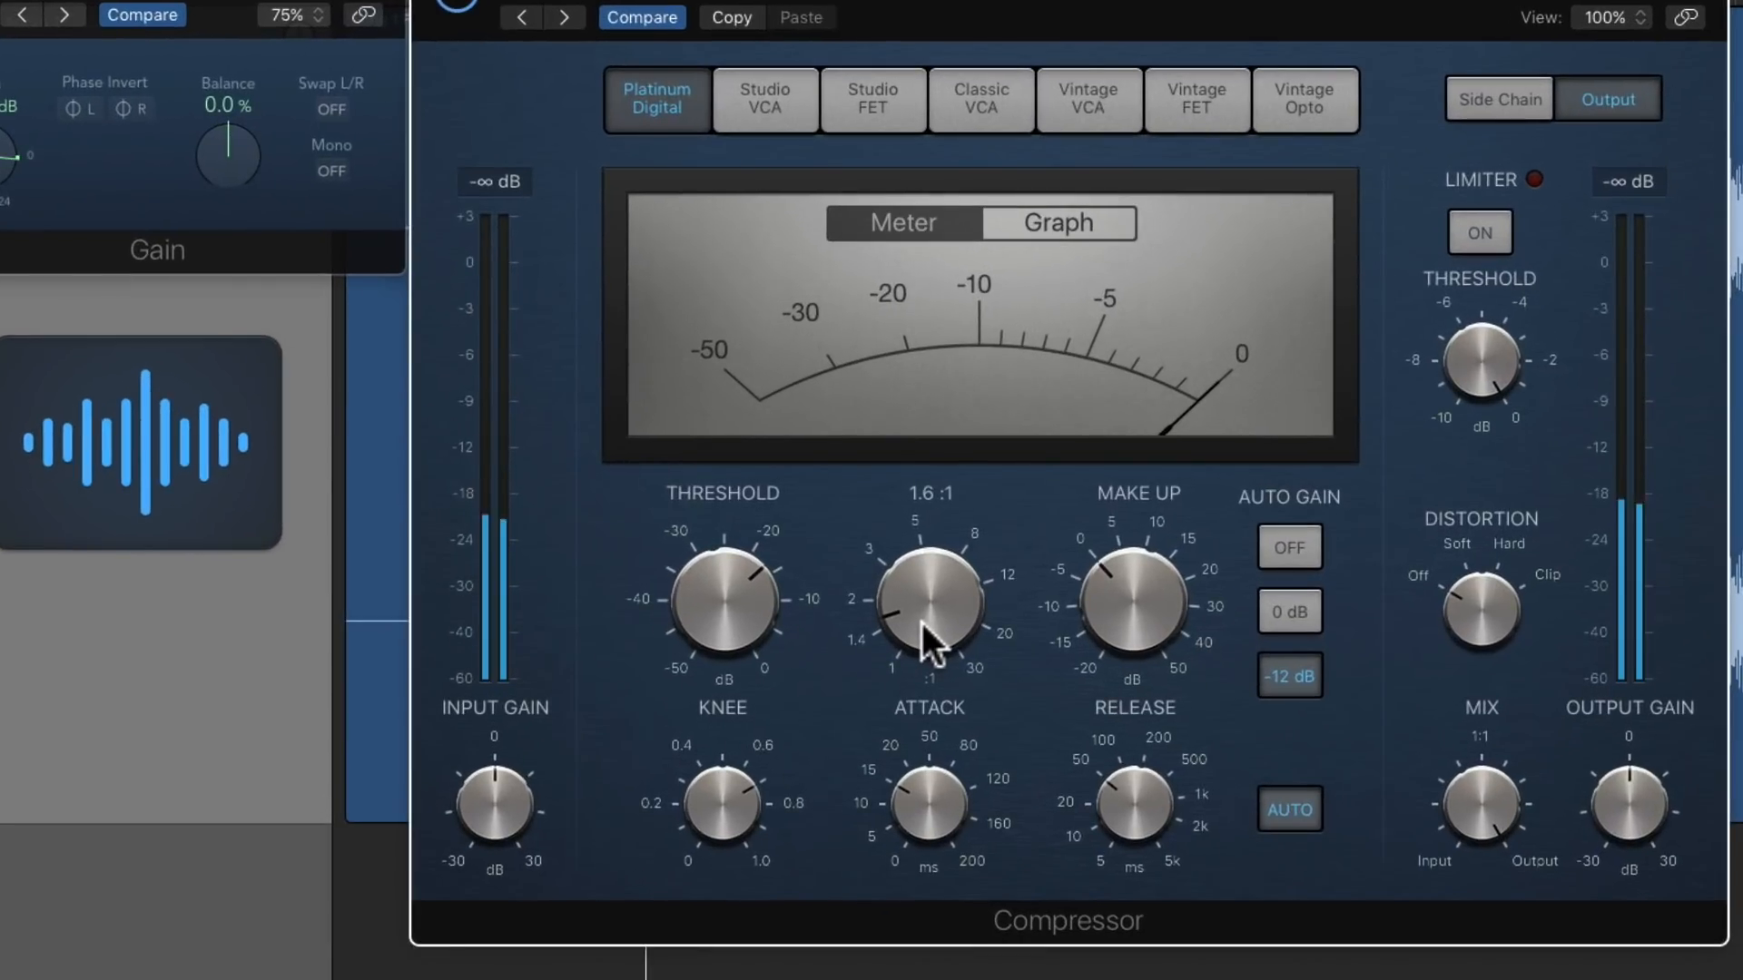
{"action": "left_click_drag", "start_coordinate": [908, 594], "coordinate": [915, 609]}
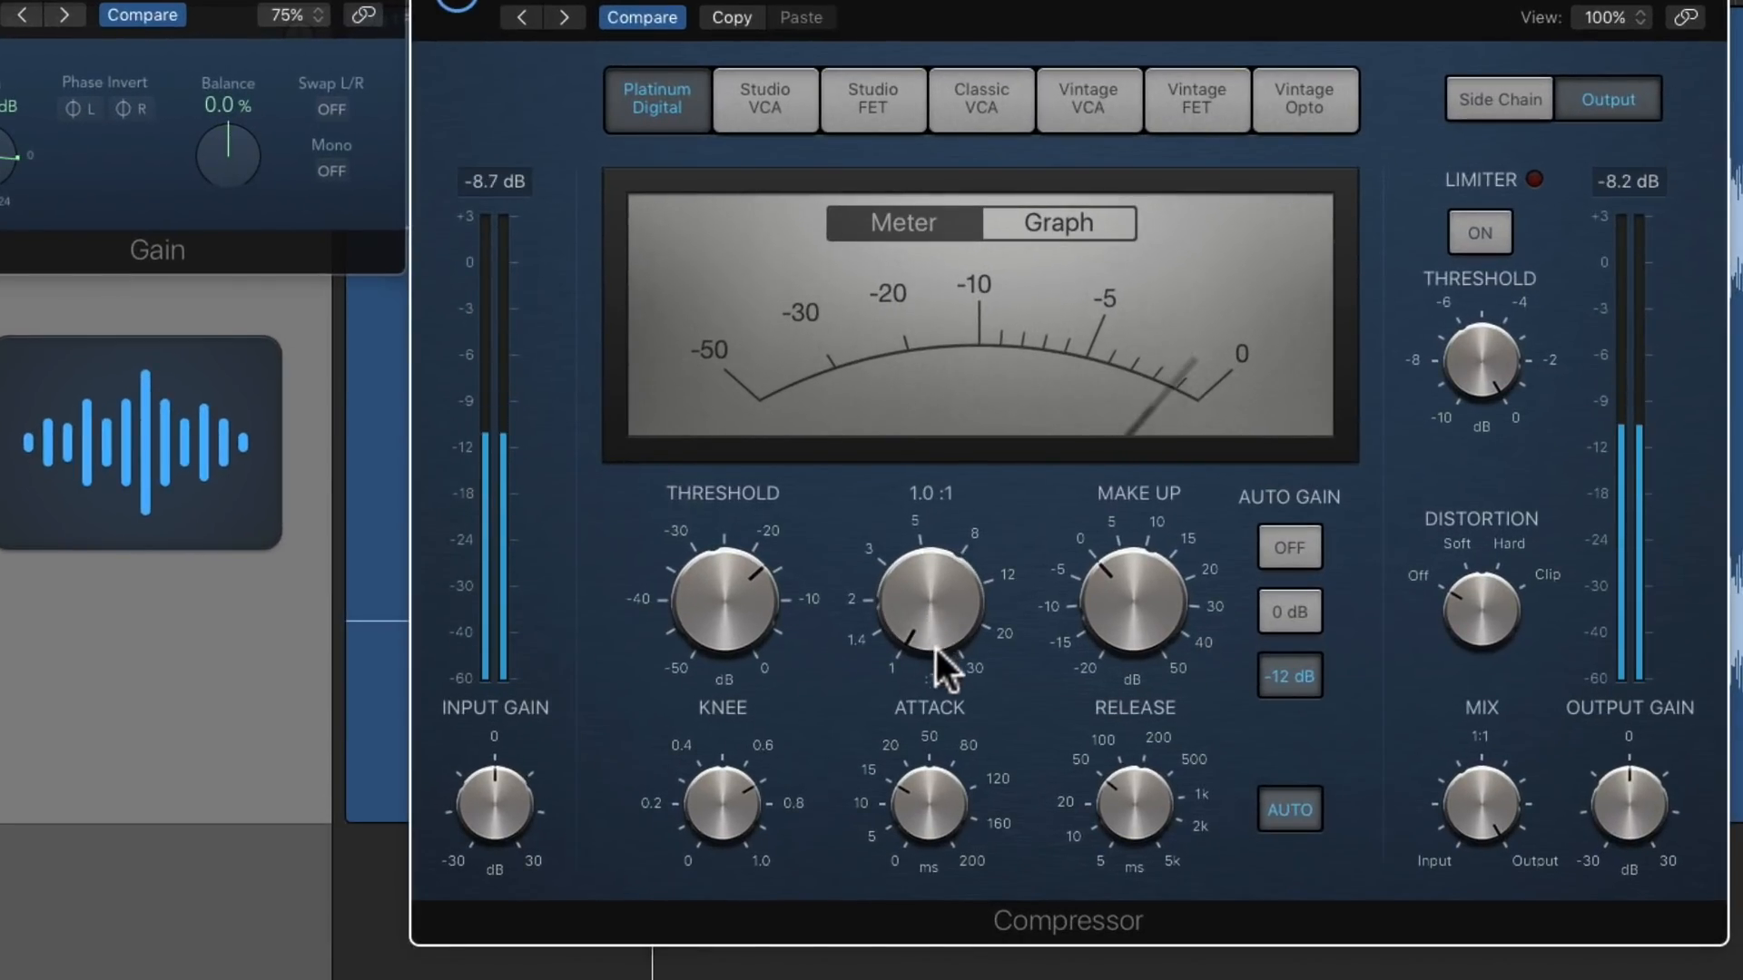
{"action": "mouse_move", "coordinate": [957, 712]}
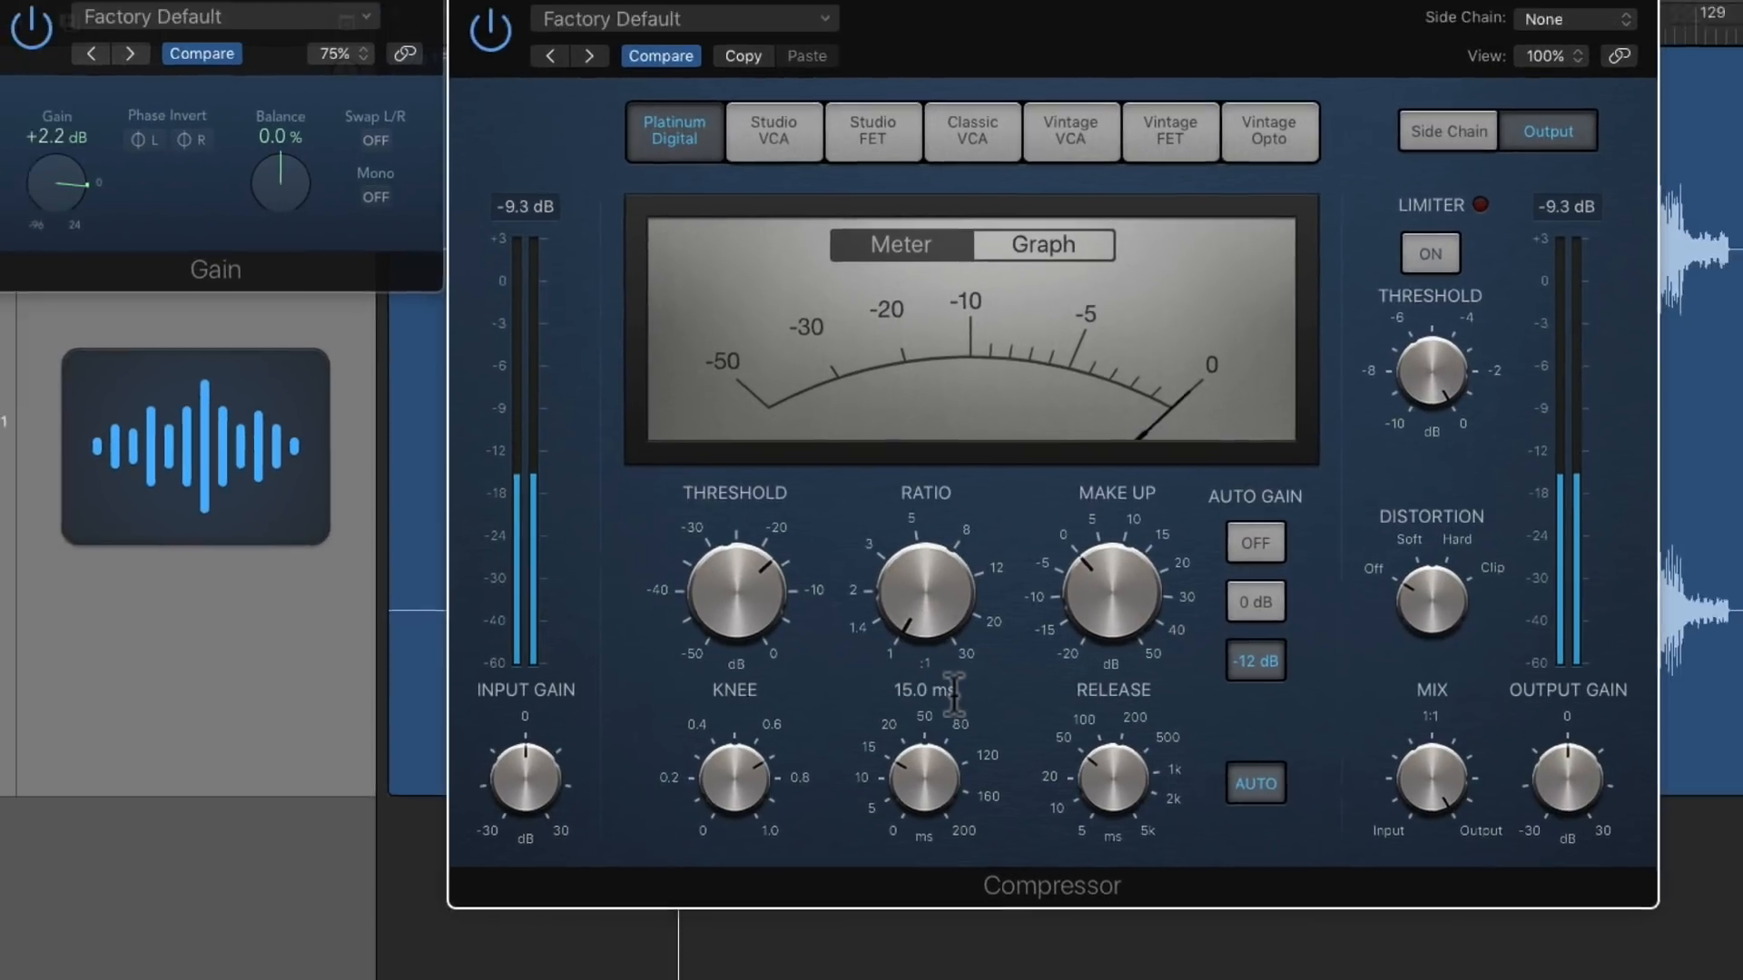
{"action": "mouse_move", "coordinate": [918, 581]}
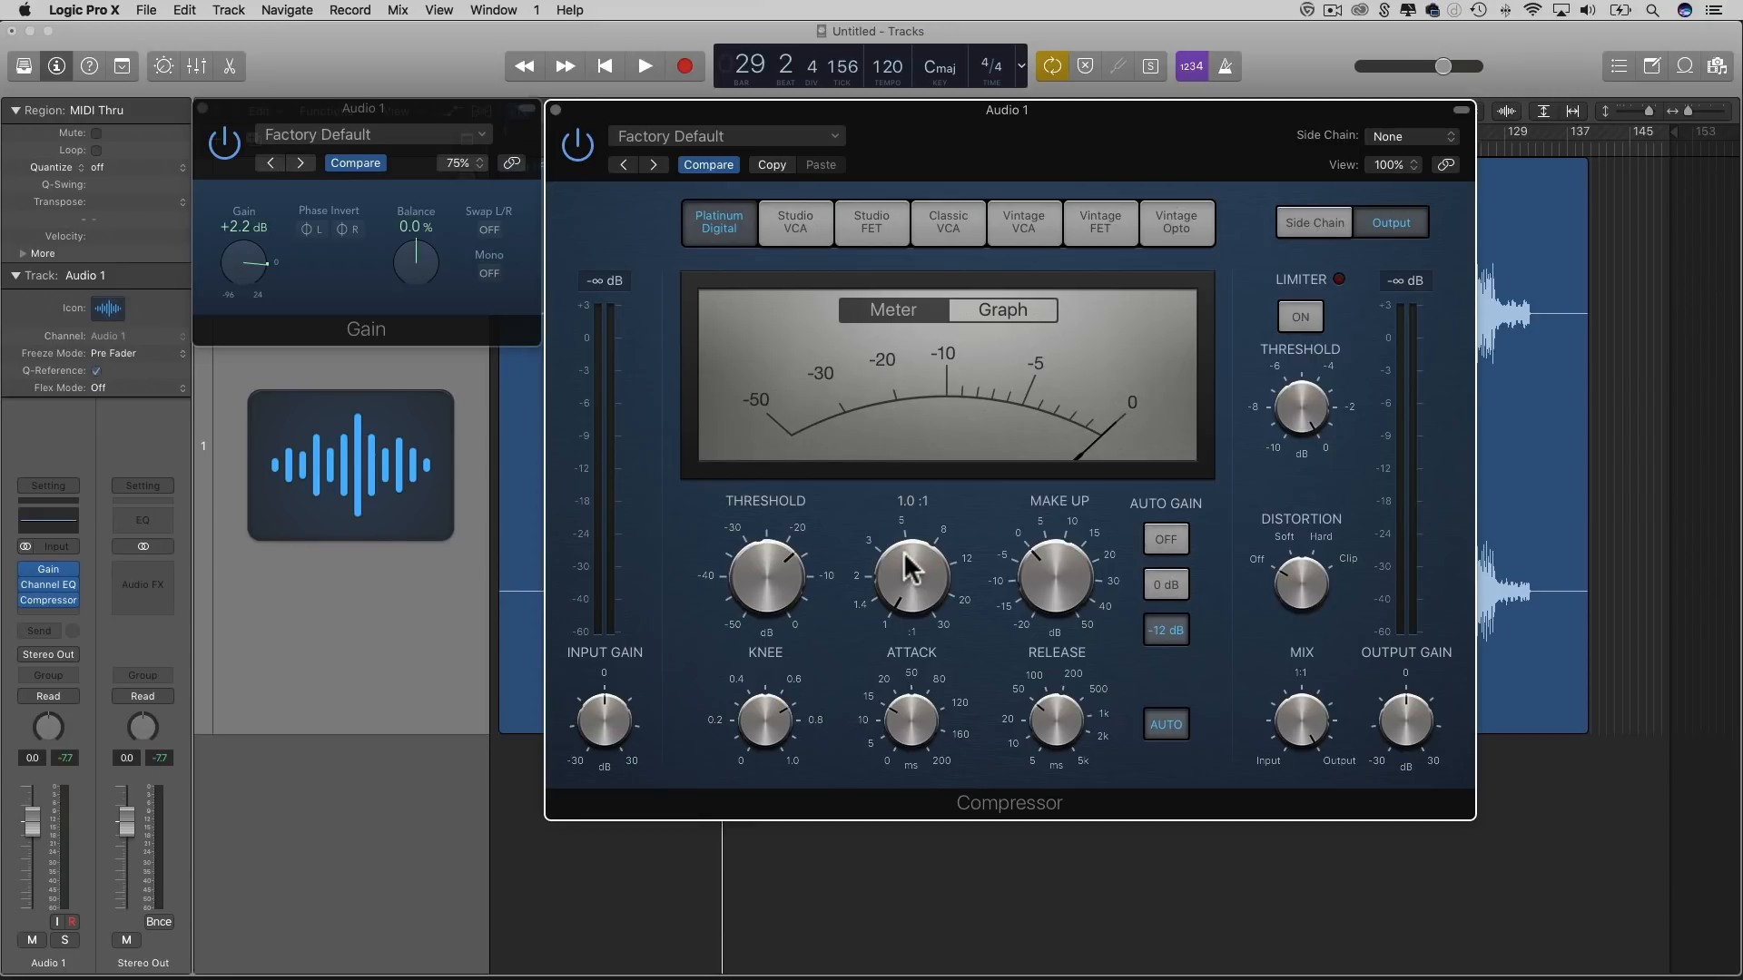
- Set the Compressor's ratio to 1.6:1 while the loop plays
{"action": "key", "text": "space"}
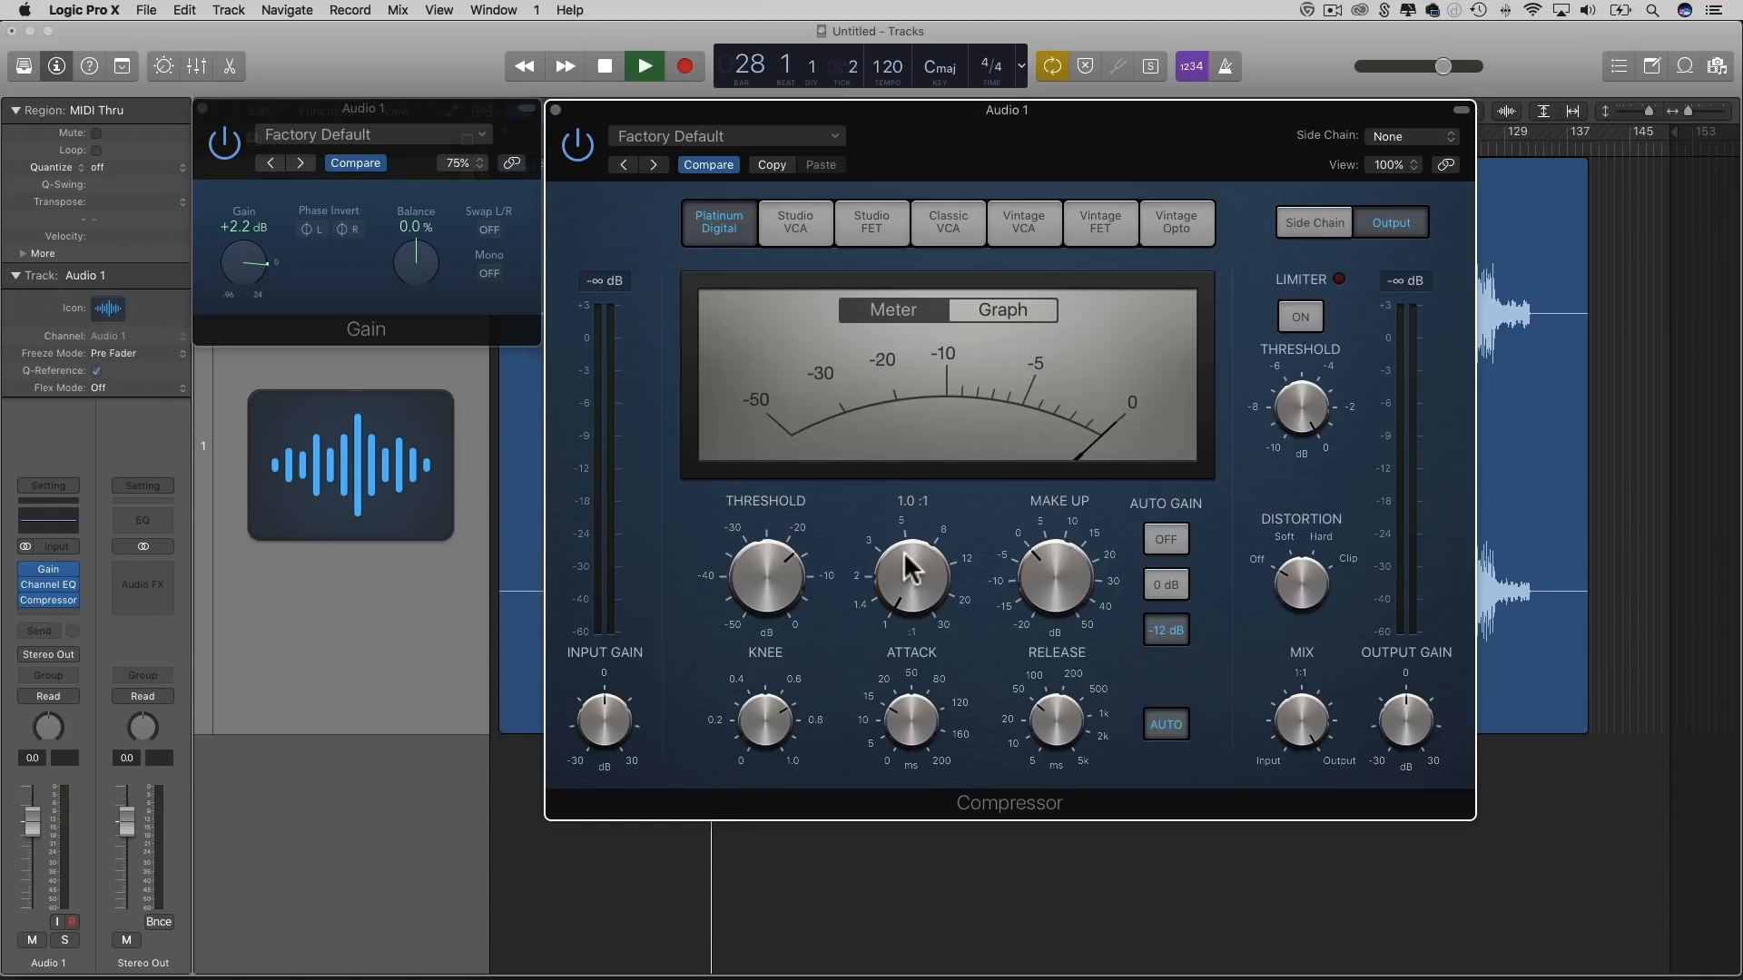
{"action": "left_click_drag", "start_coordinate": [905, 552], "coordinate": [905, 536]}
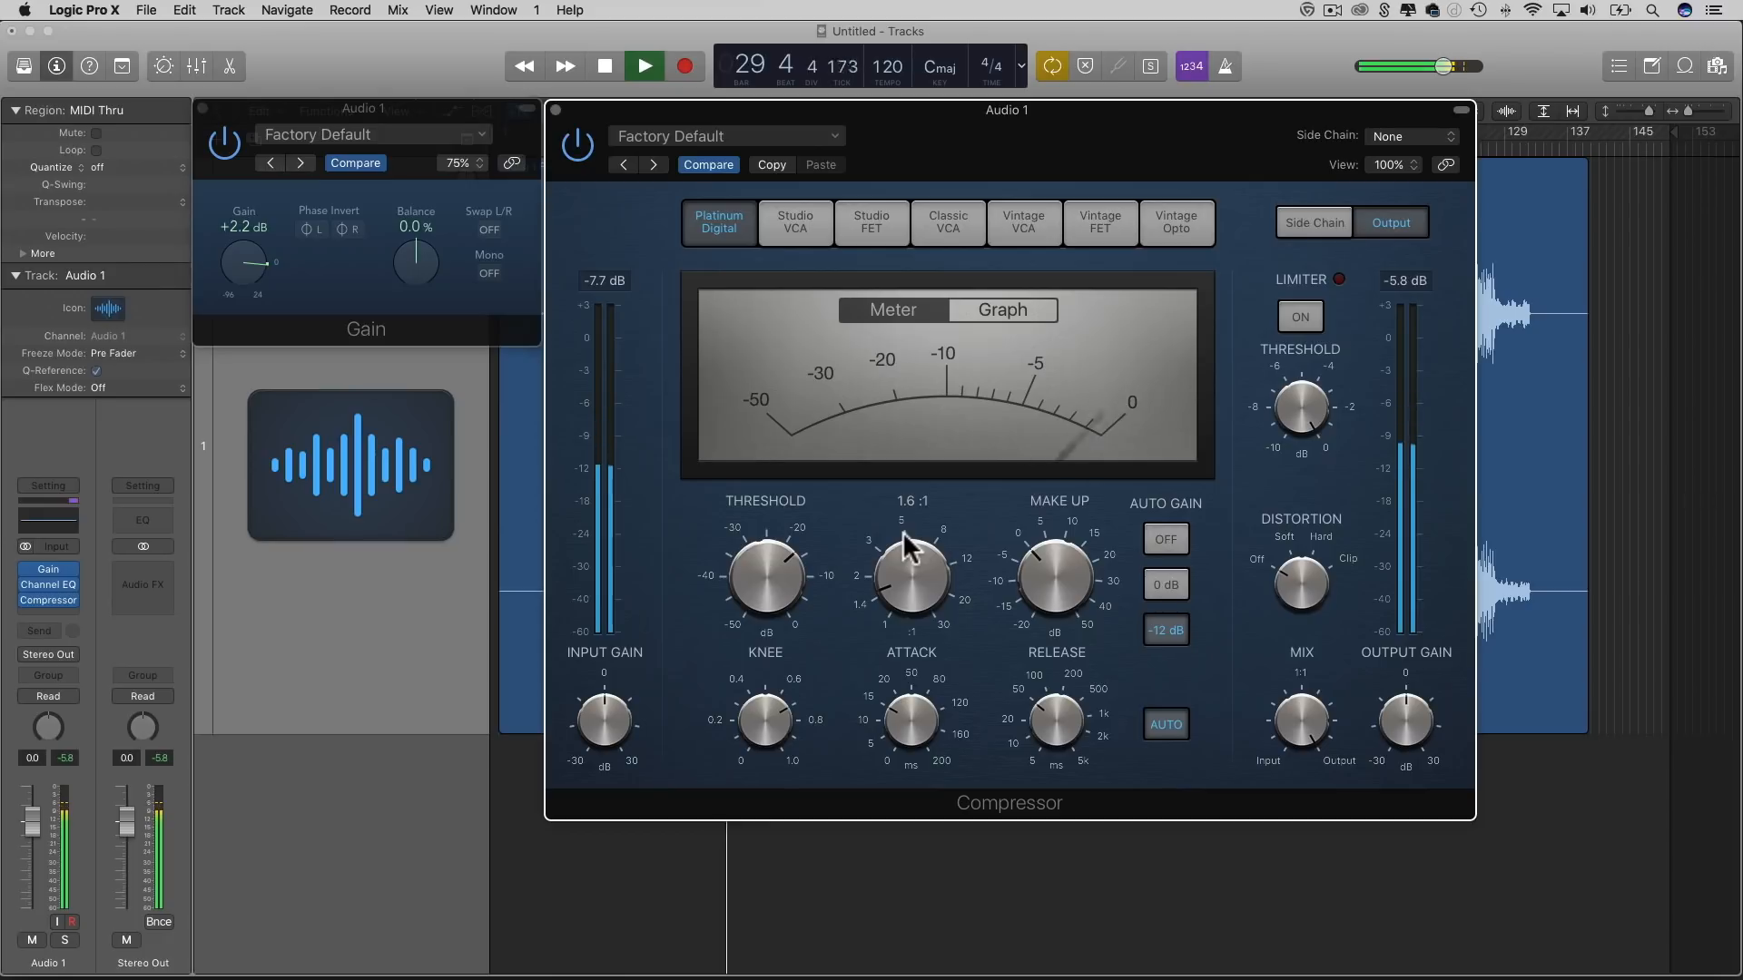
{"action": "key", "text": "space"}
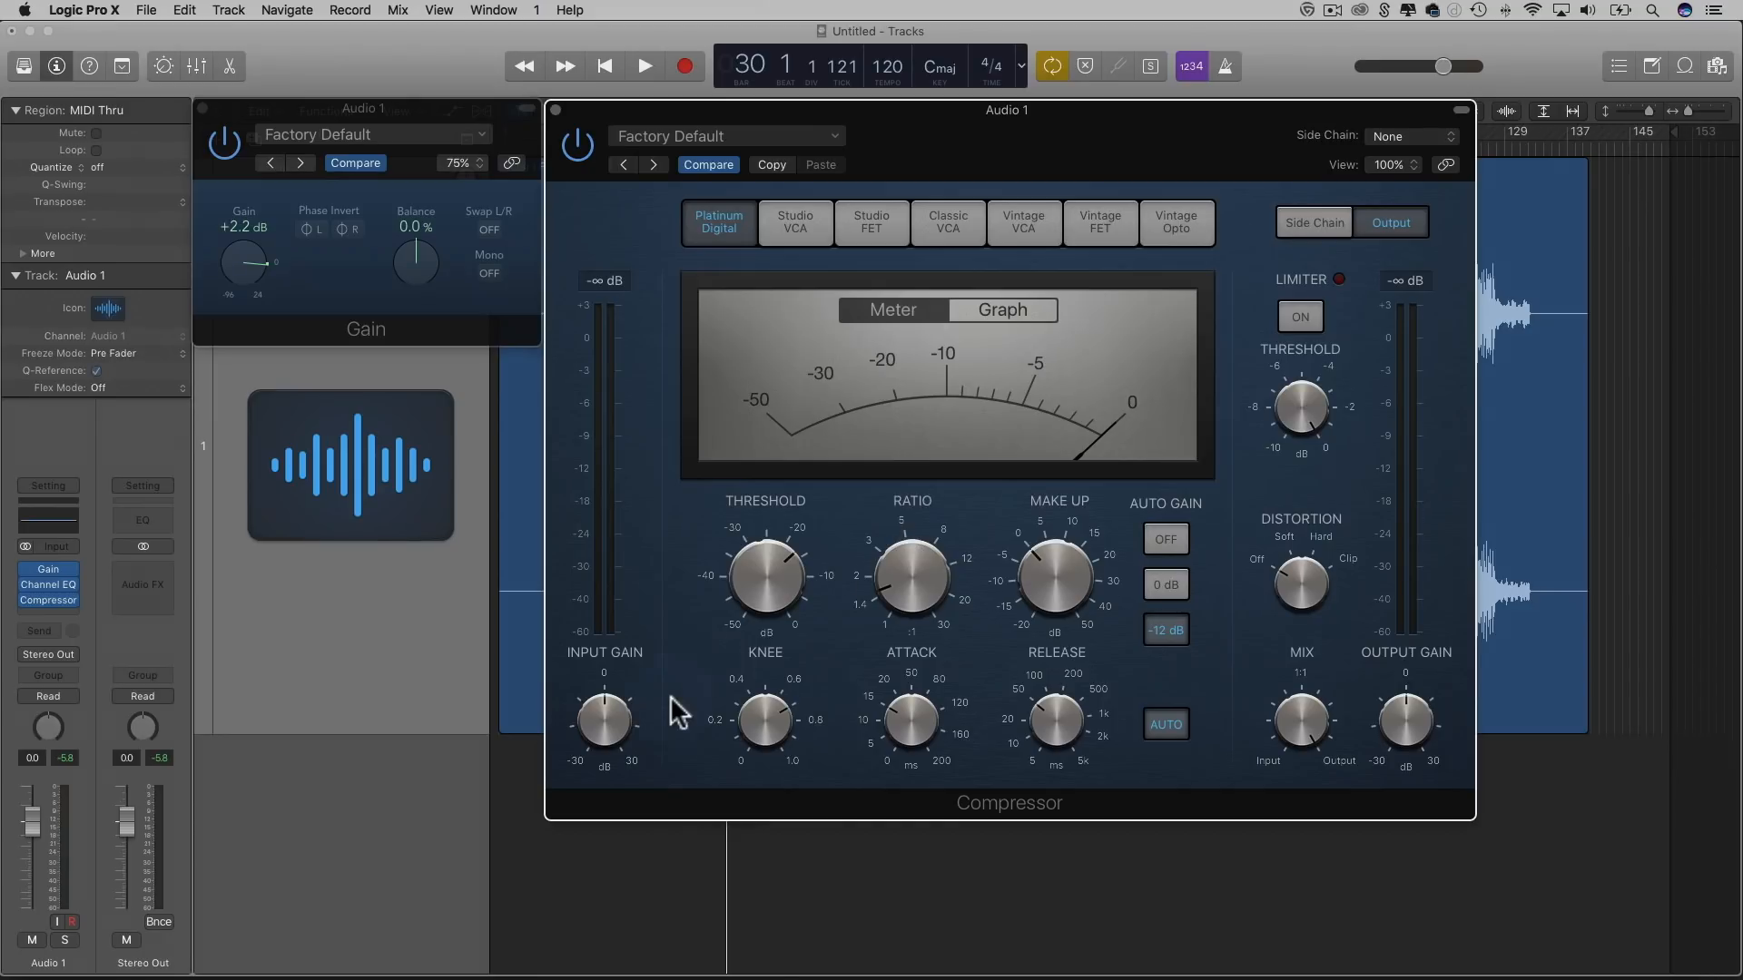
- Turn off the Compressor's Auto Gain and play the loop, toggling the plug-in's bypass to compare levels
{"action": "mouse_move", "coordinate": [617, 715]}
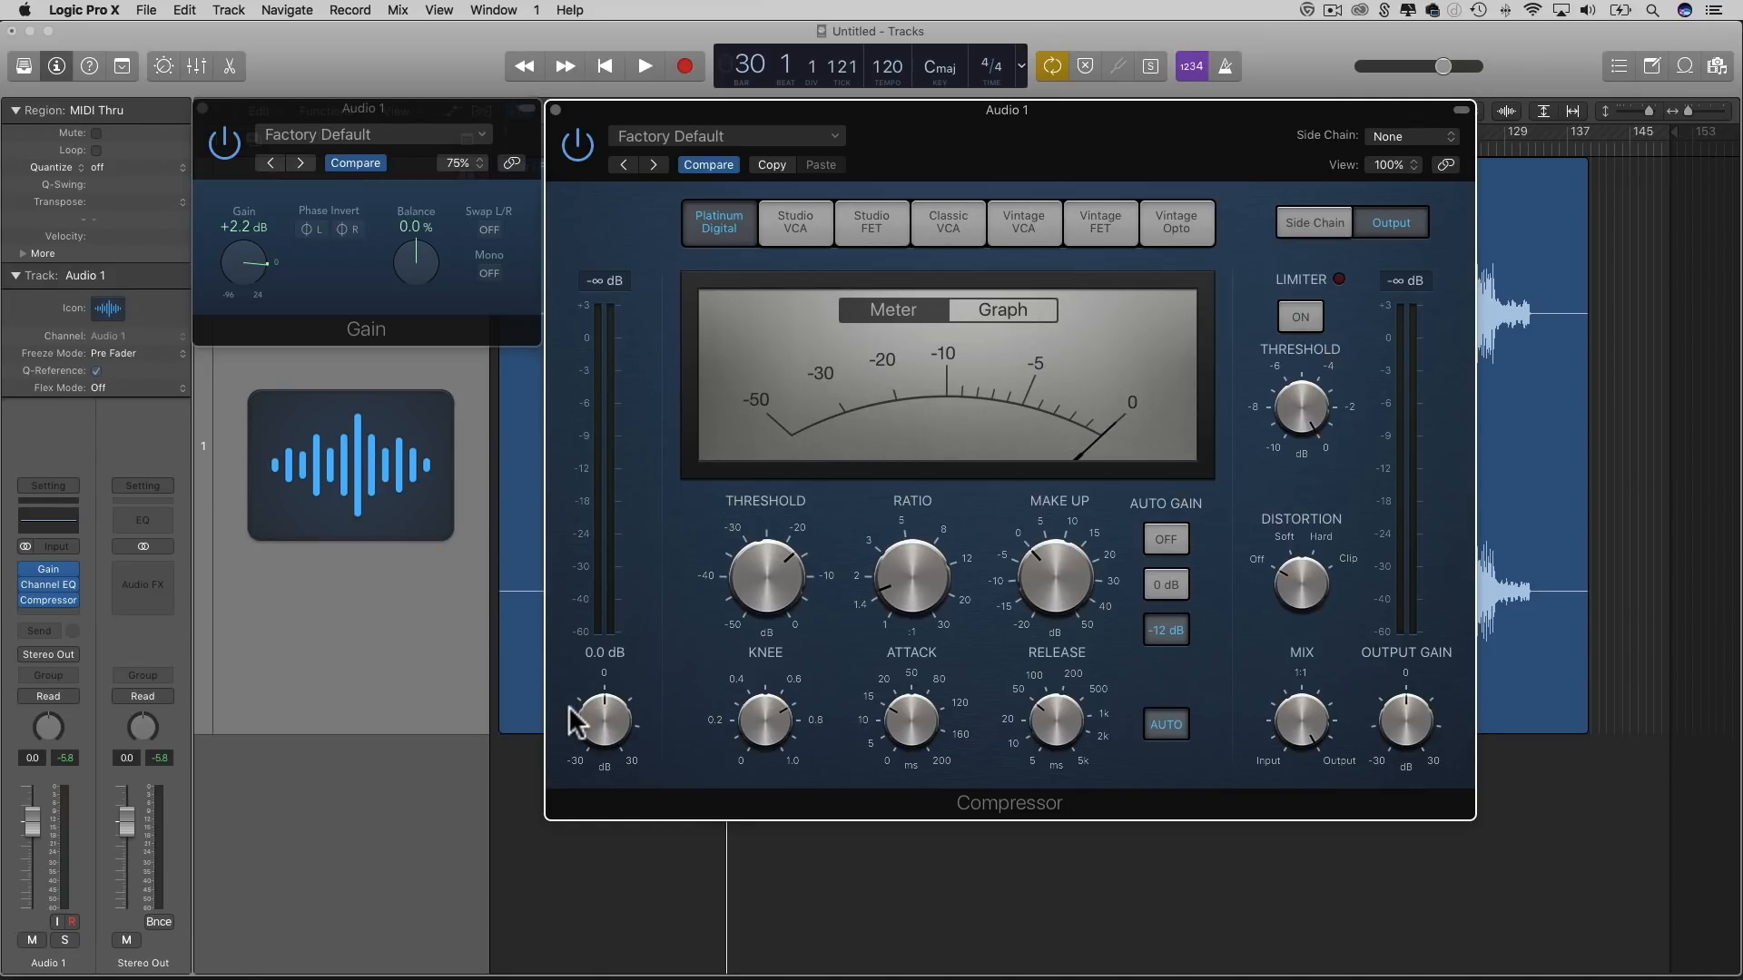
{"action": "mouse_move", "coordinate": [744, 583]}
{"action": "left_click", "coordinate": [1166, 541]}
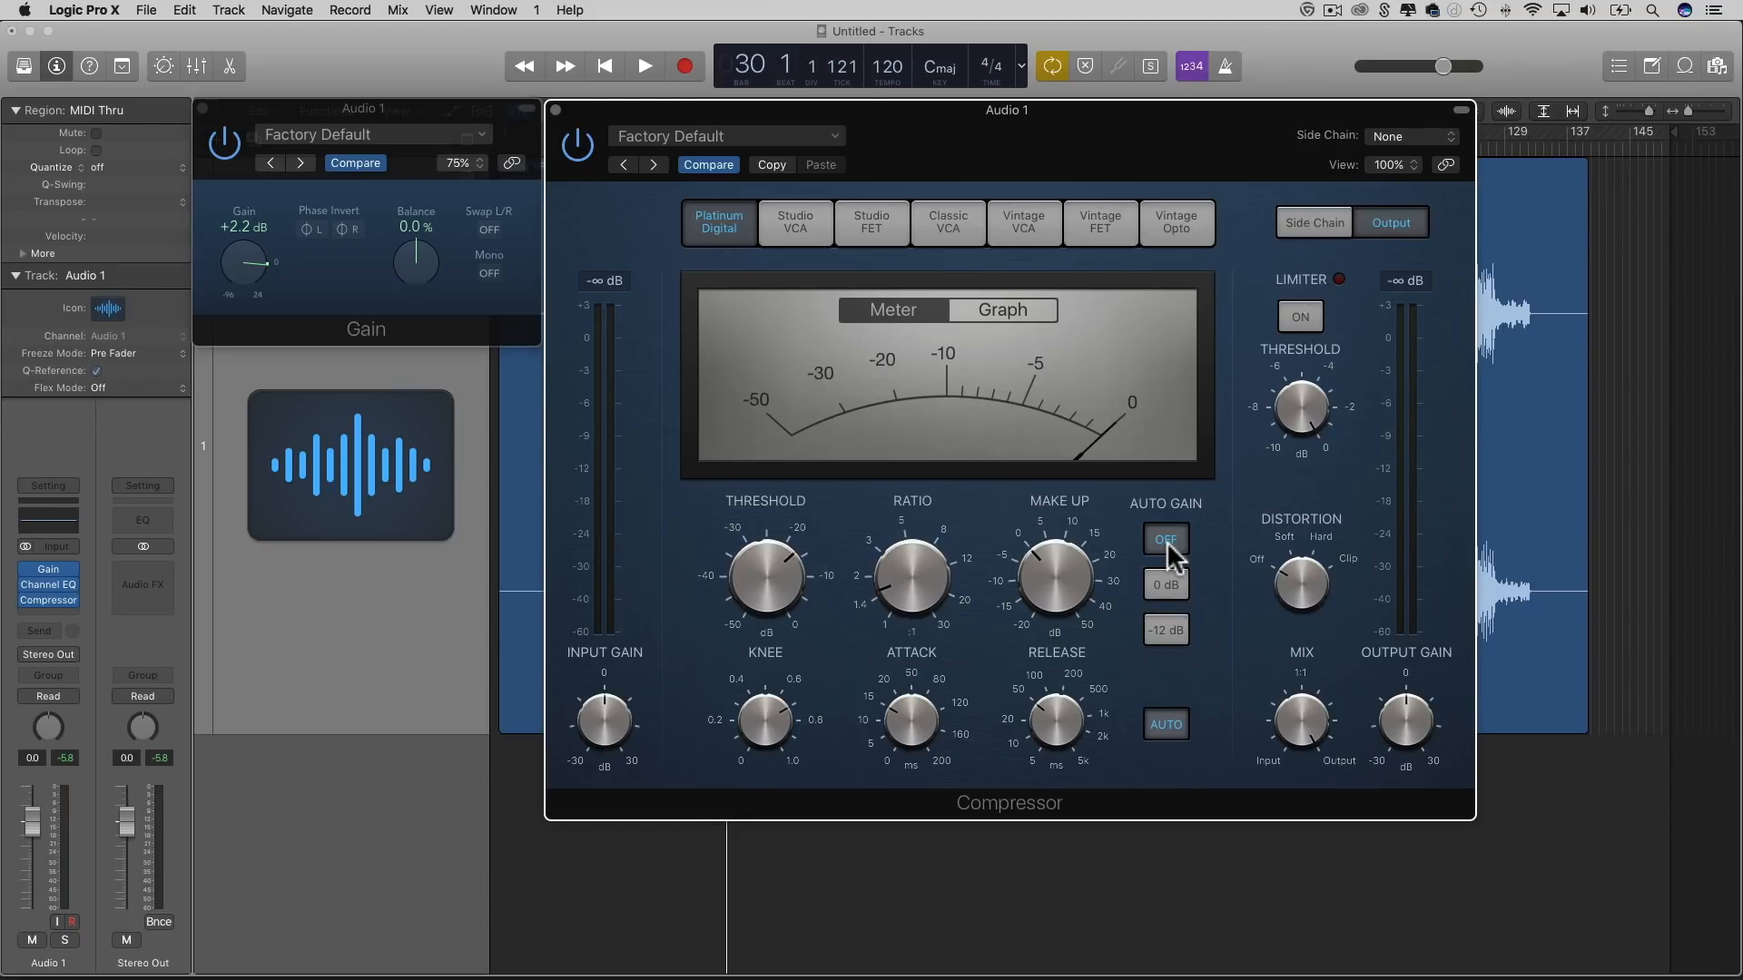
{"action": "key", "text": "space"}
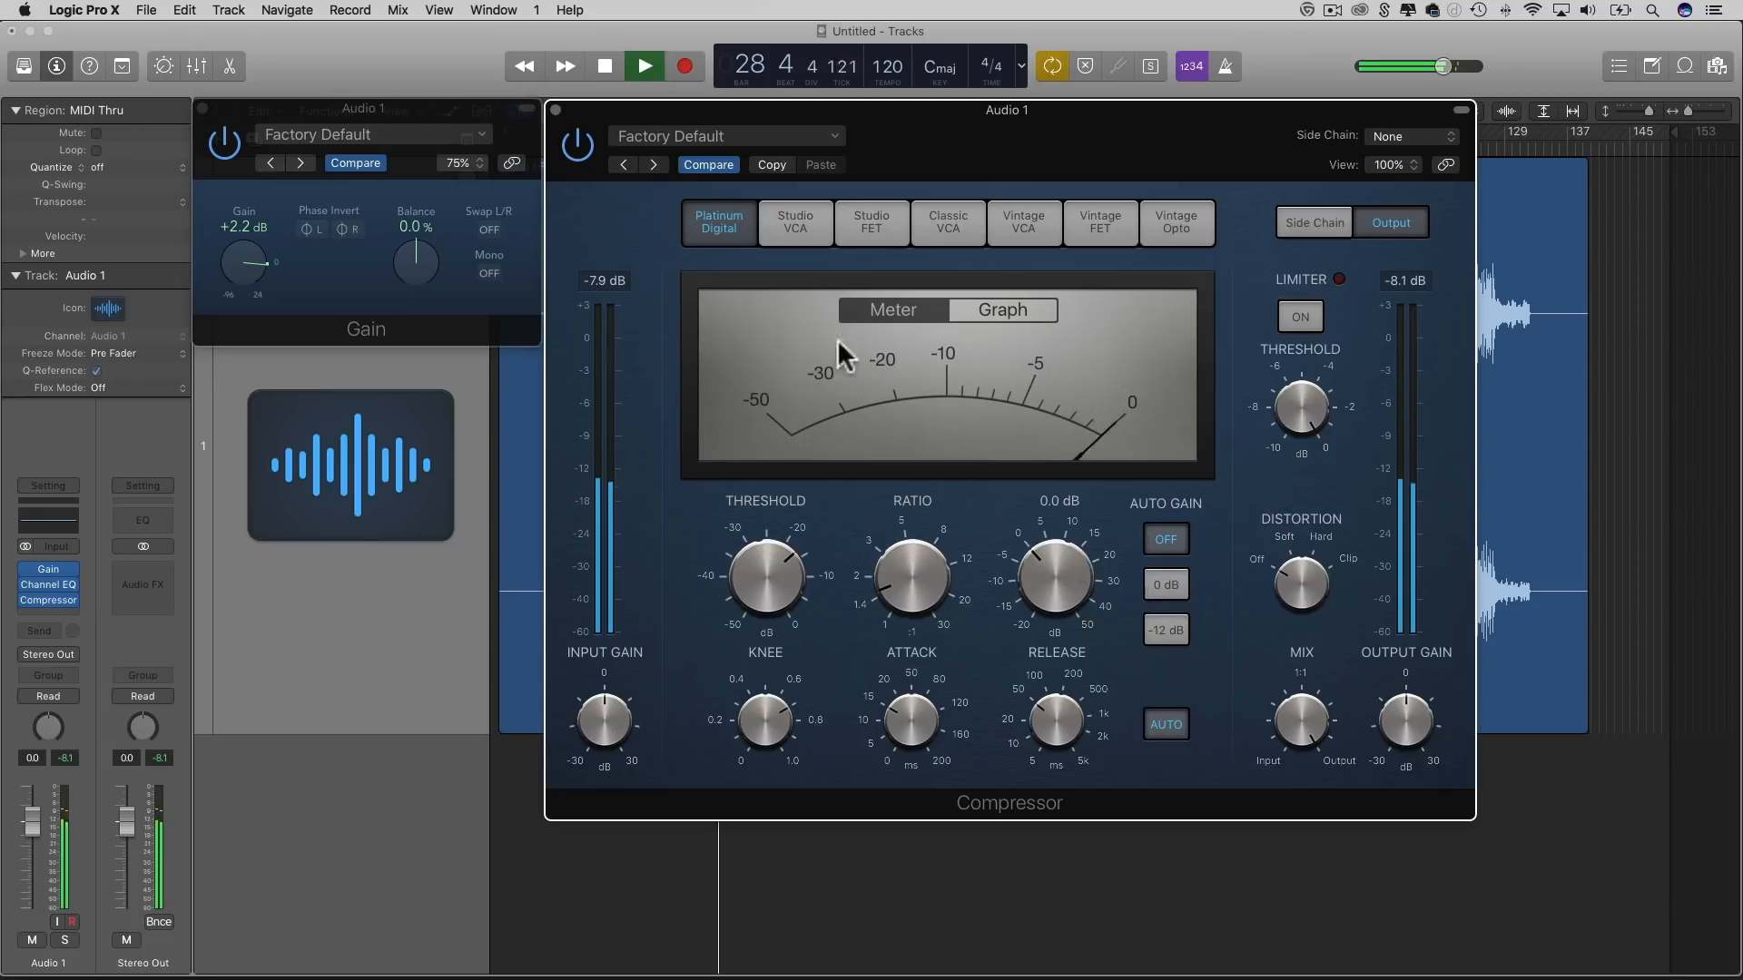
{"action": "left_click", "coordinate": [578, 145]}
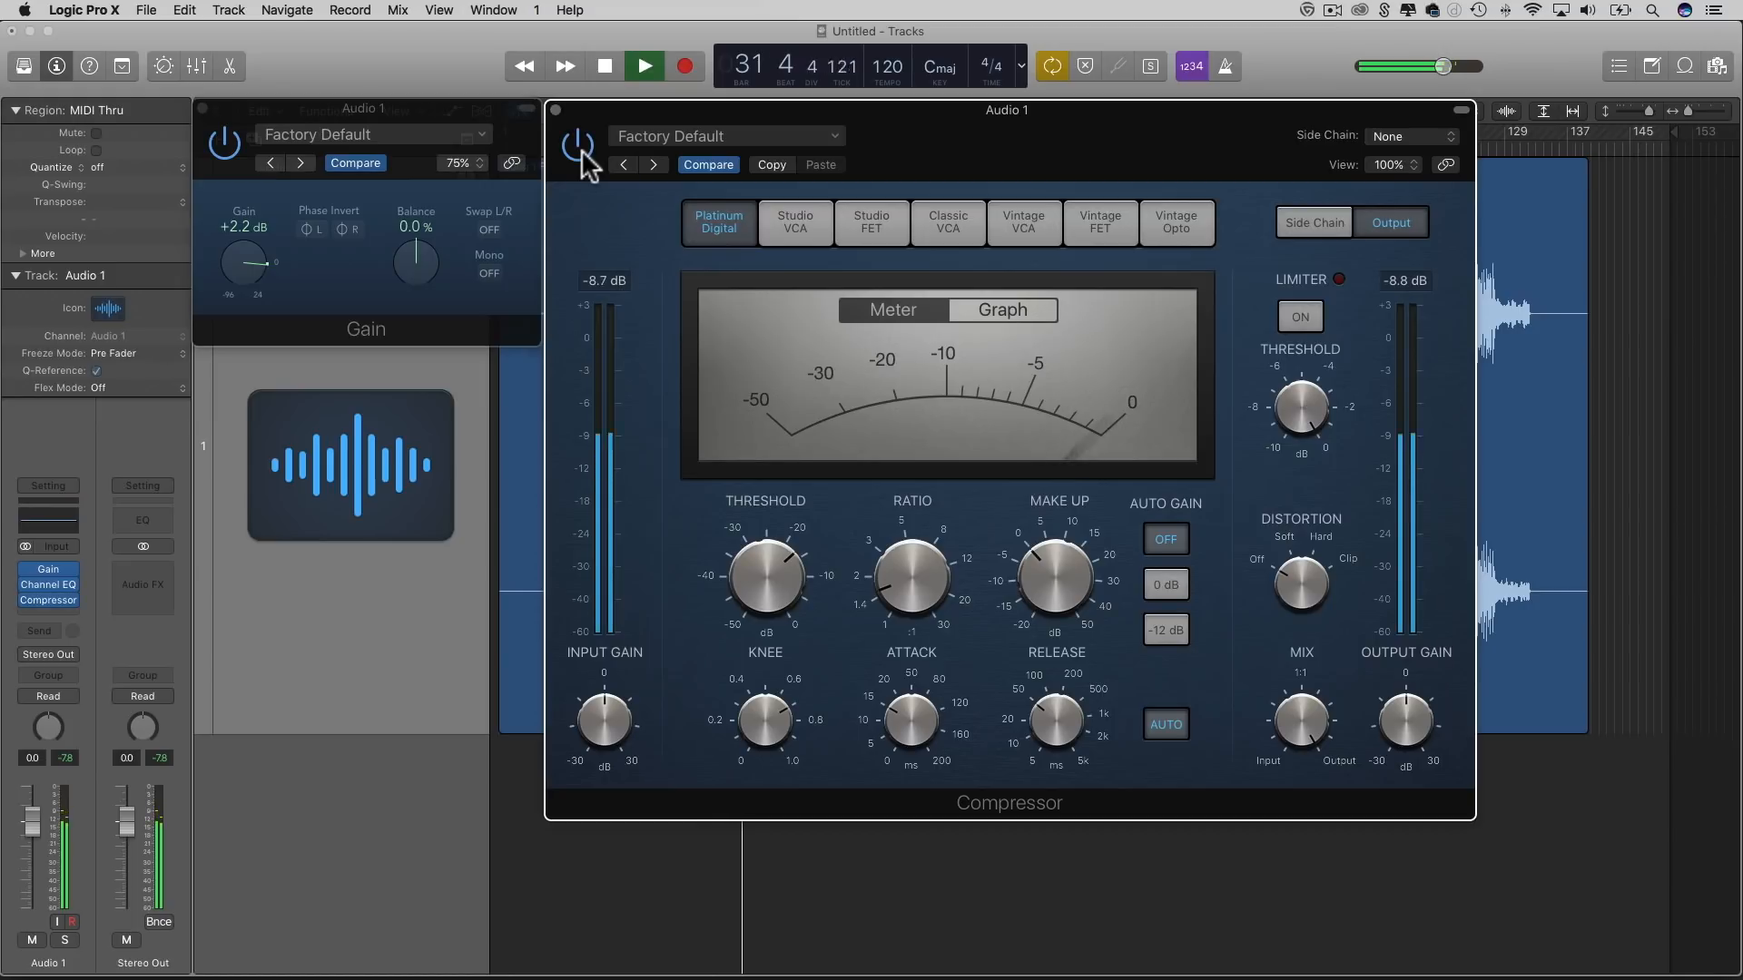
{"action": "key", "text": "space"}
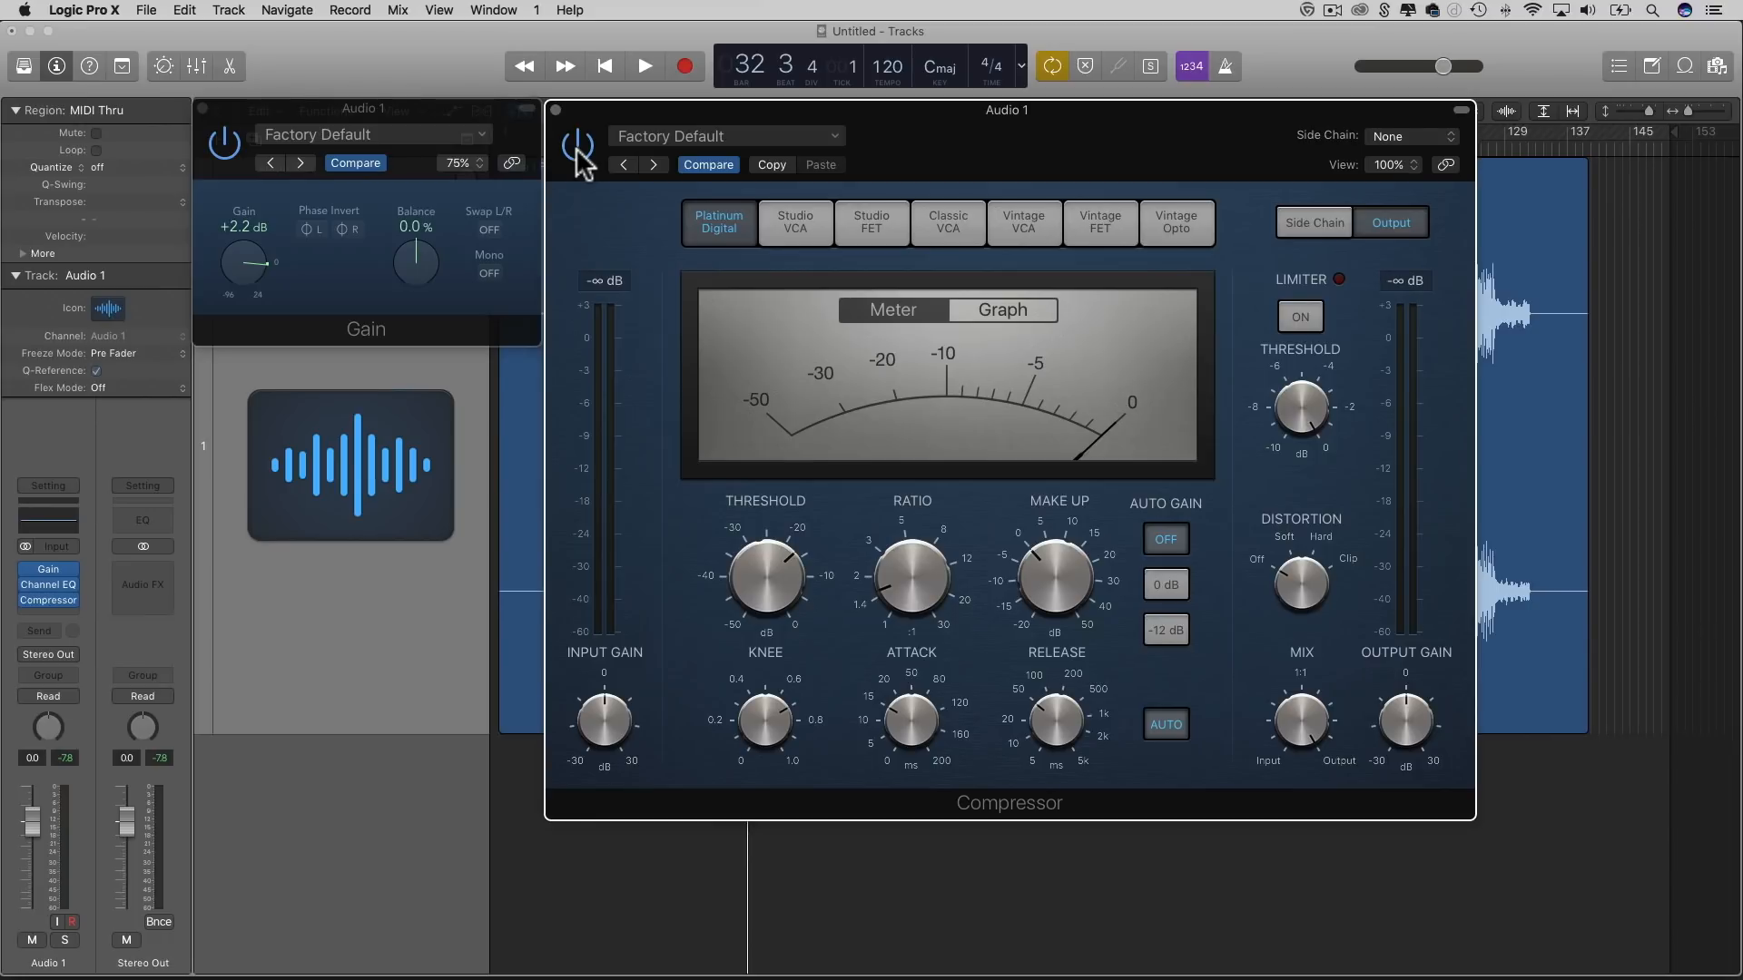
- Set the Compressor's make-up gain to 1.5 dB and play the loop, bypassing the plug-in to compare levels
{"action": "left_click_drag", "start_coordinate": [1058, 603], "coordinate": [1051, 578]}
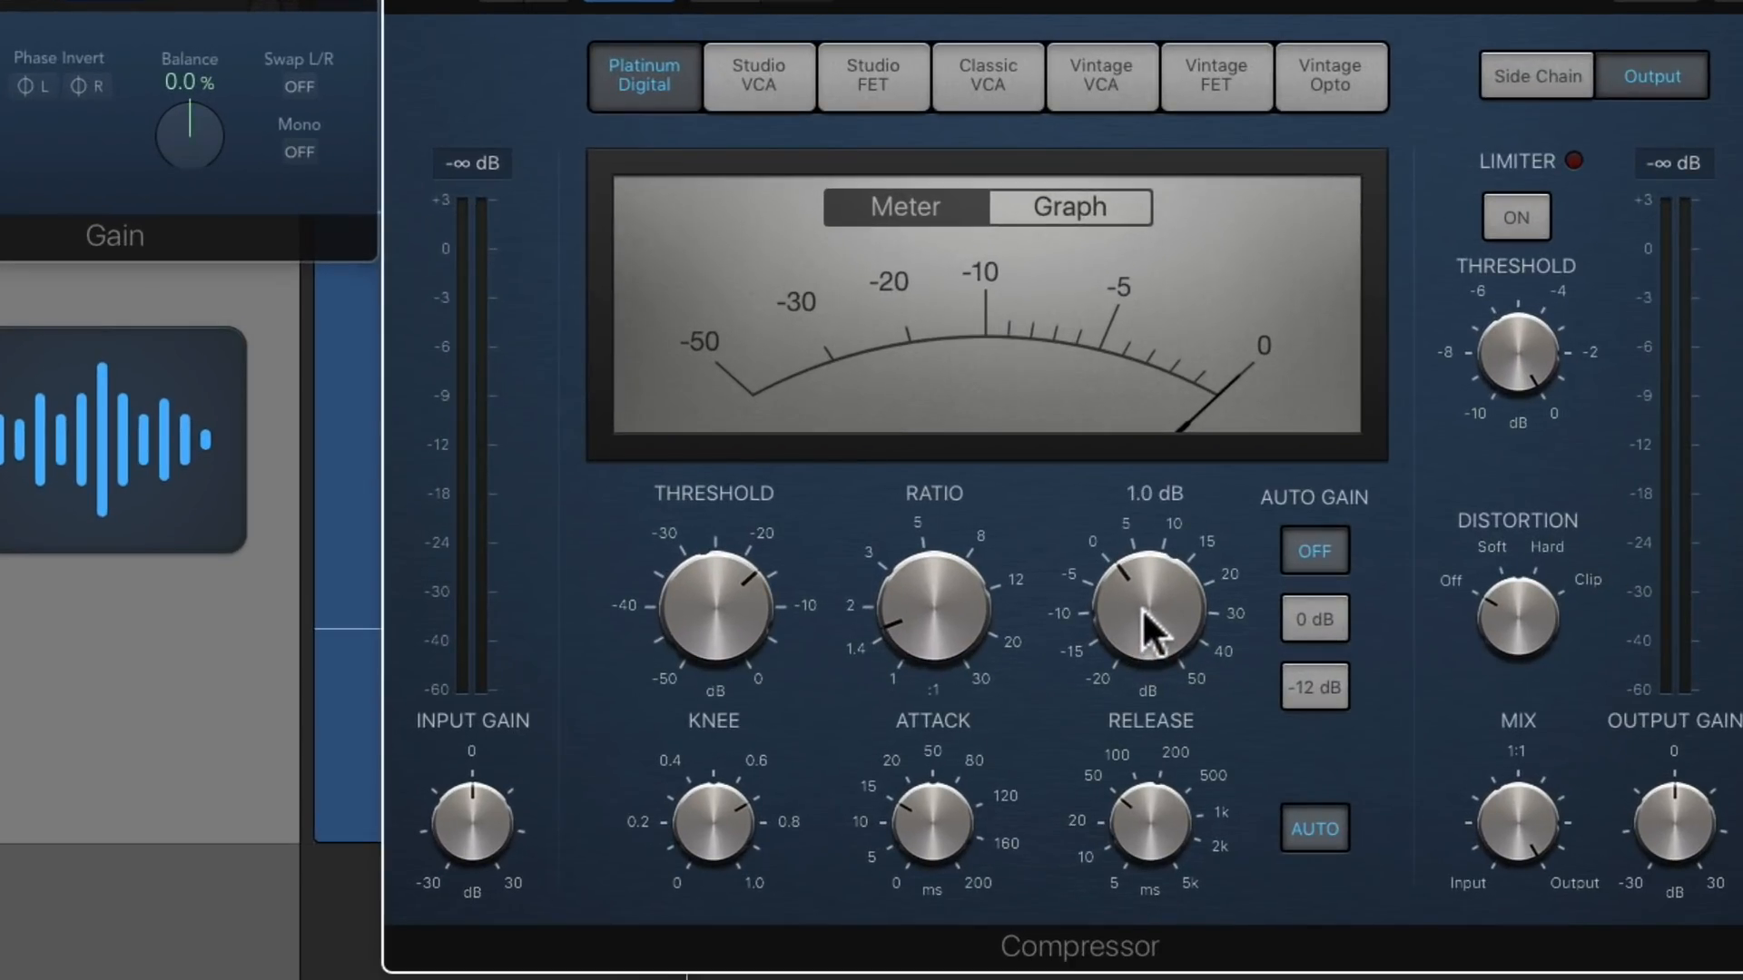
{"action": "left_click_drag", "start_coordinate": [1144, 614], "coordinate": [1143, 611]}
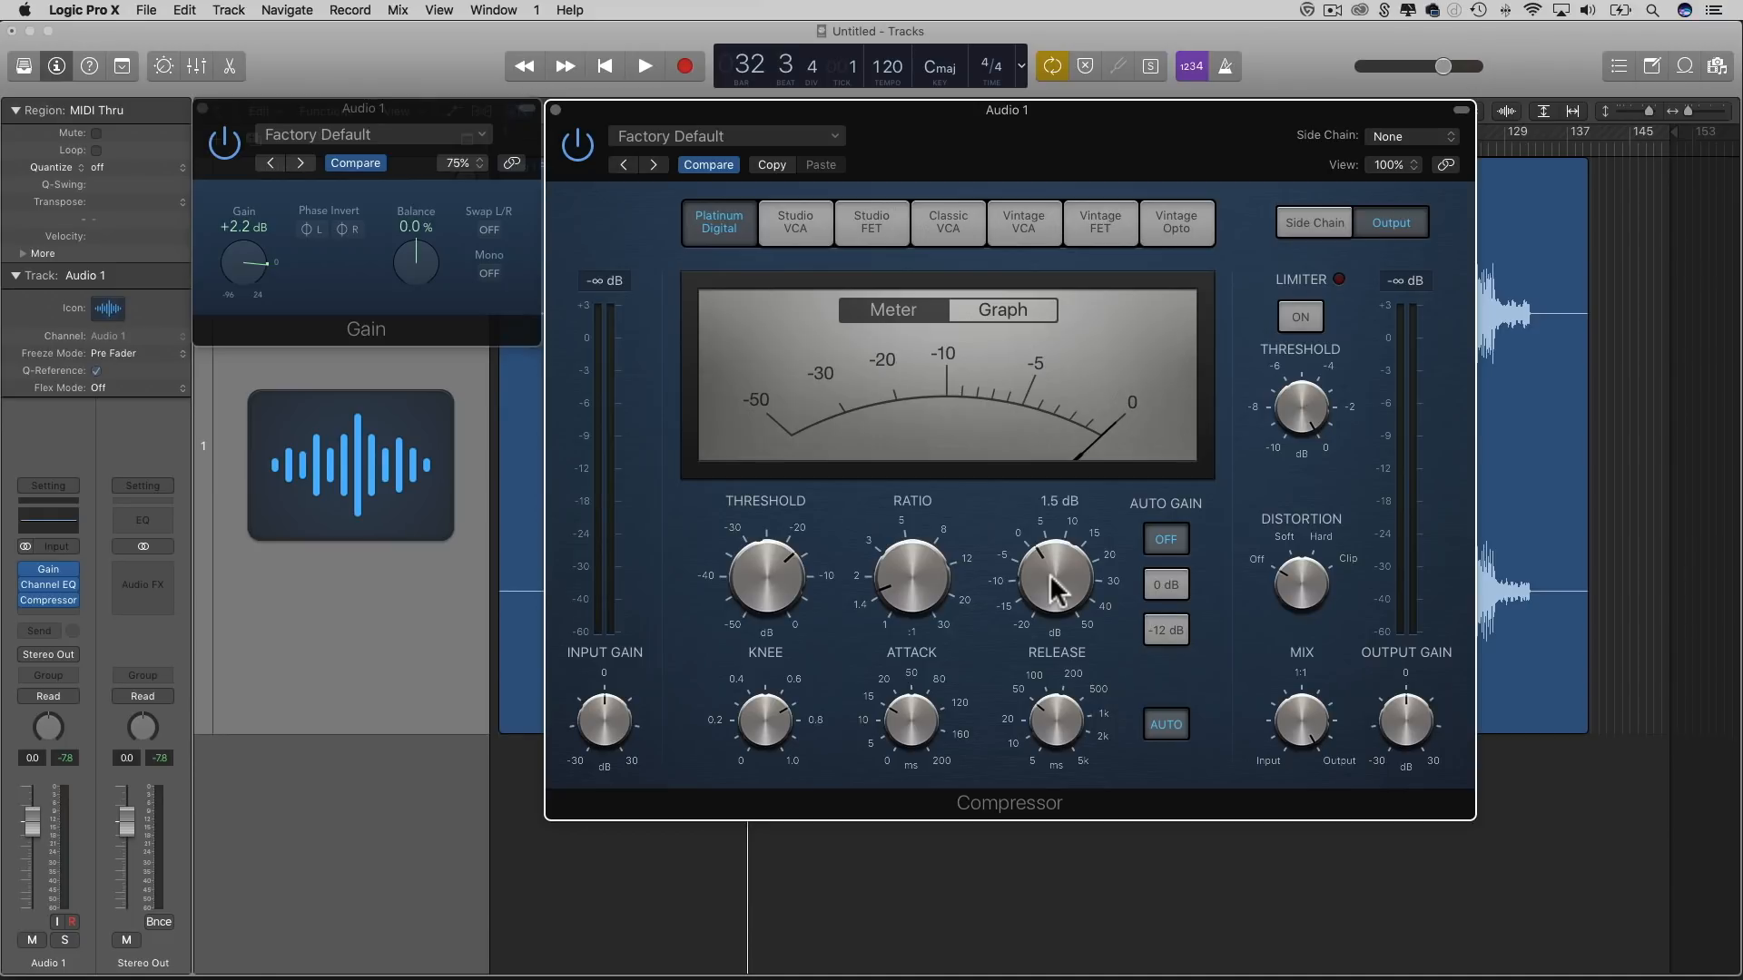
{"action": "key", "text": "space"}
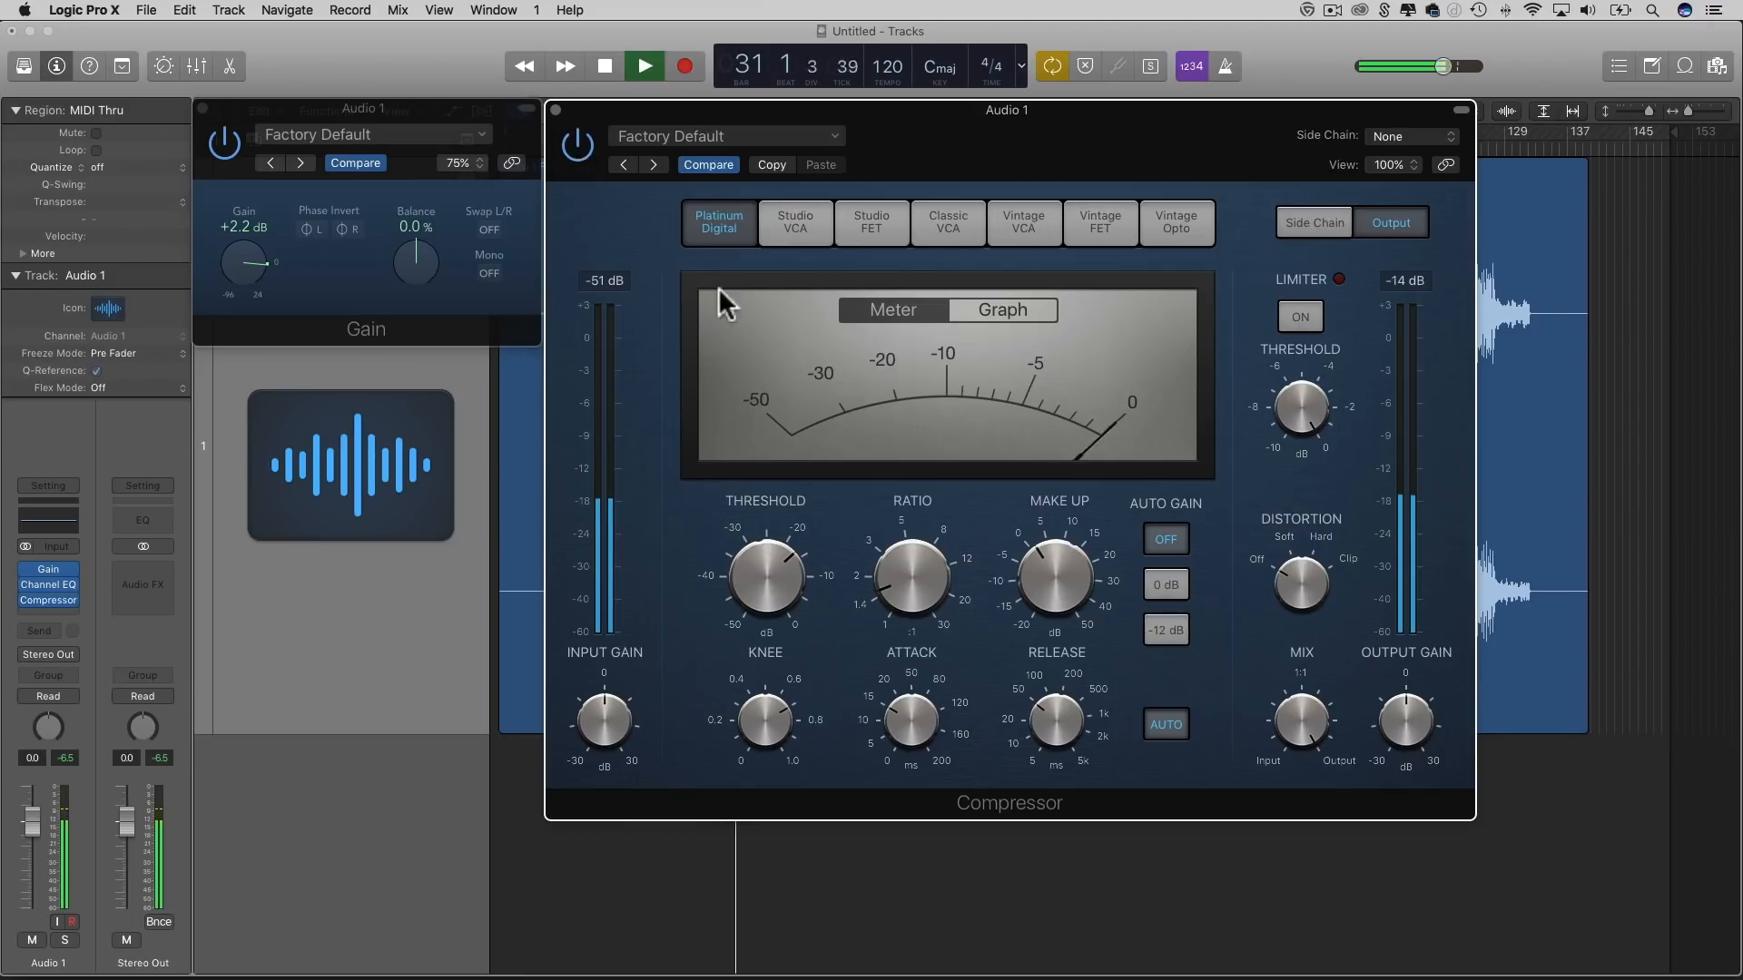
{"action": "mouse_move", "coordinate": [1059, 578]}
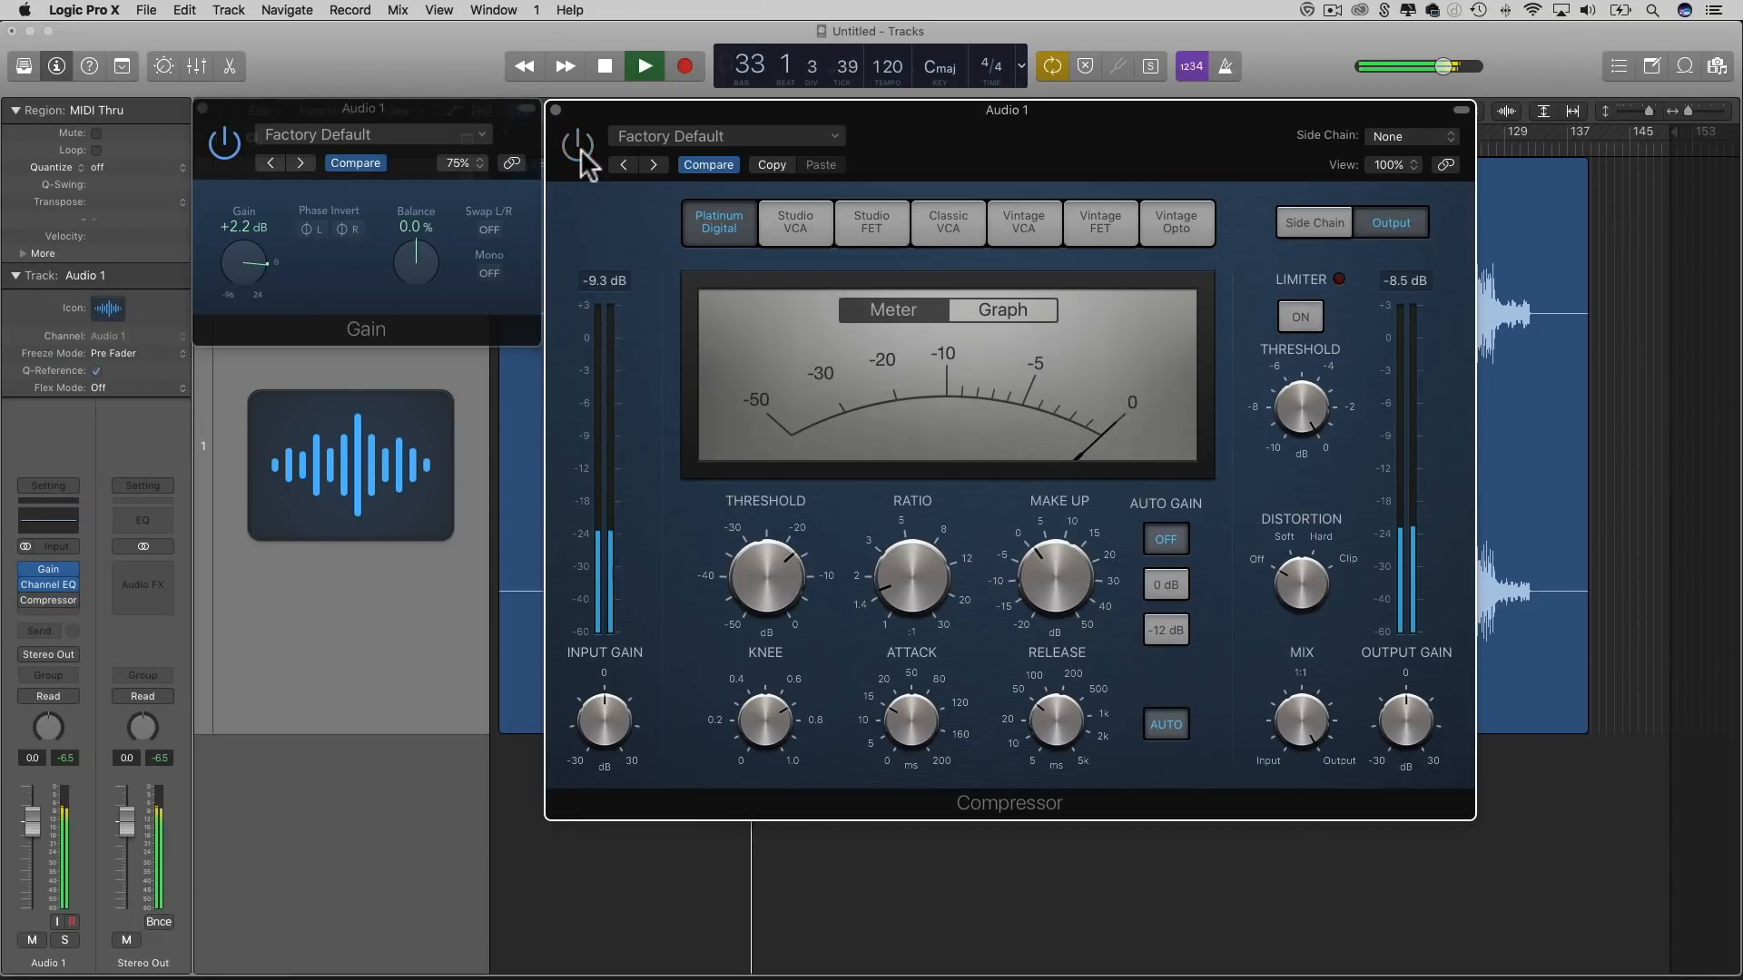
- Replay the loop with the Compressor bypassed and then active to compare the two levels
{"action": "key", "text": "space"}
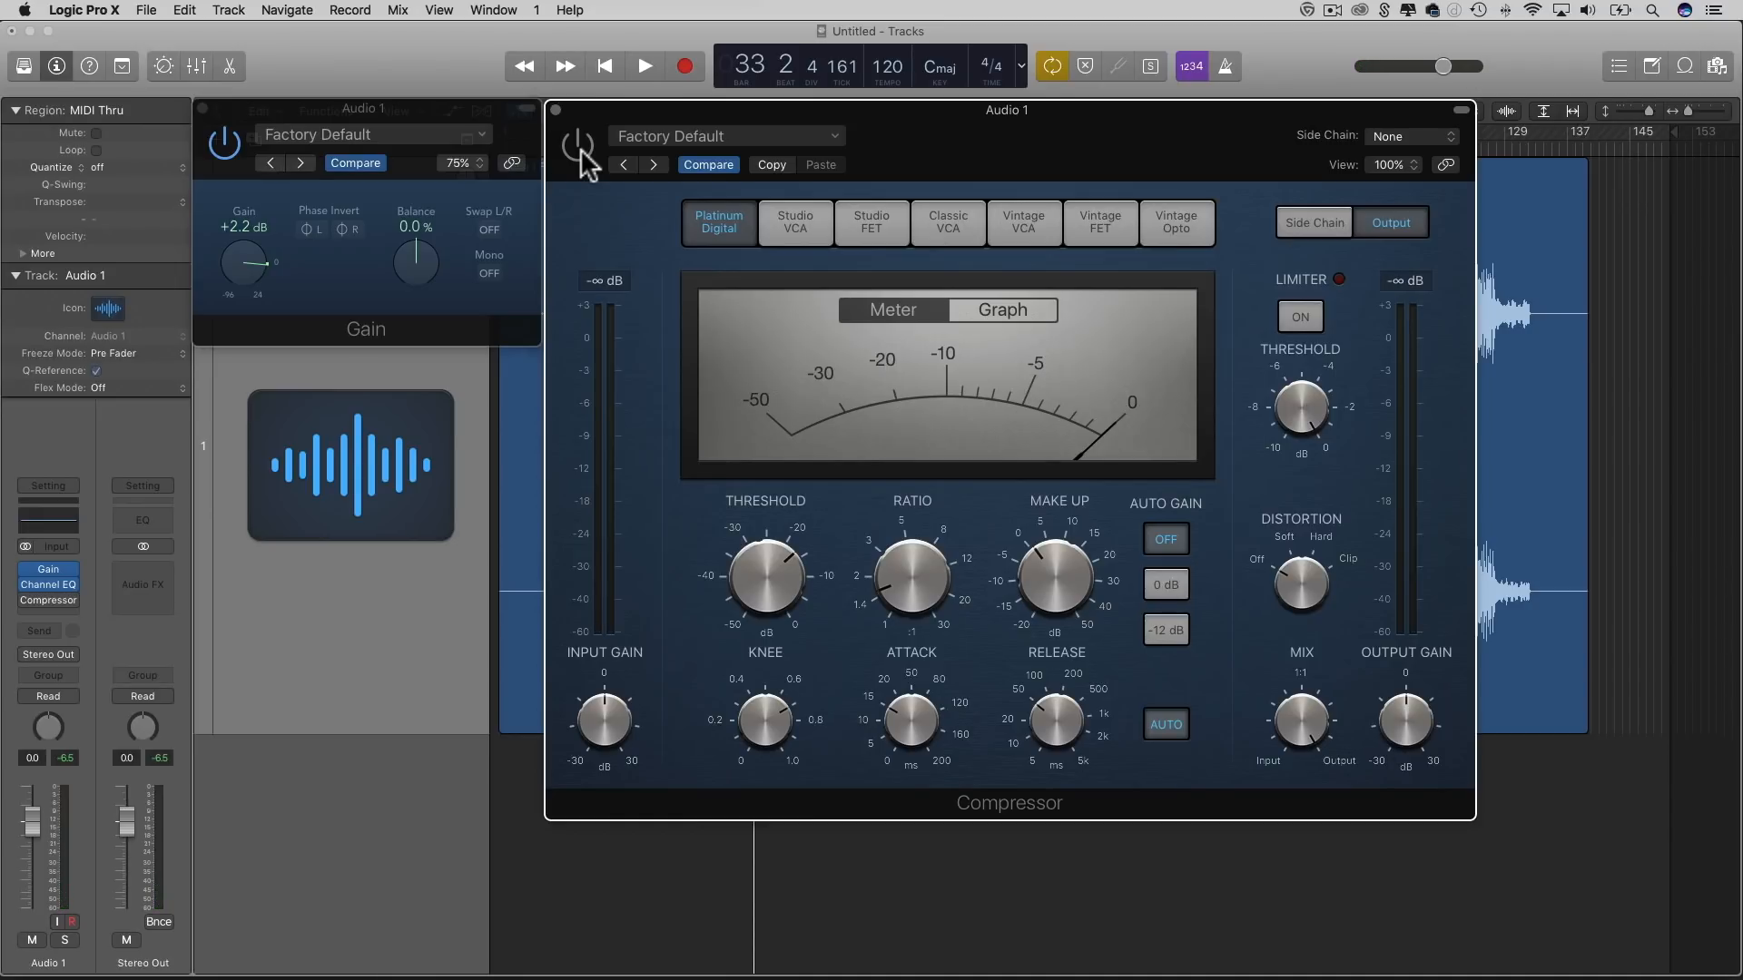
{"action": "key", "text": "space"}
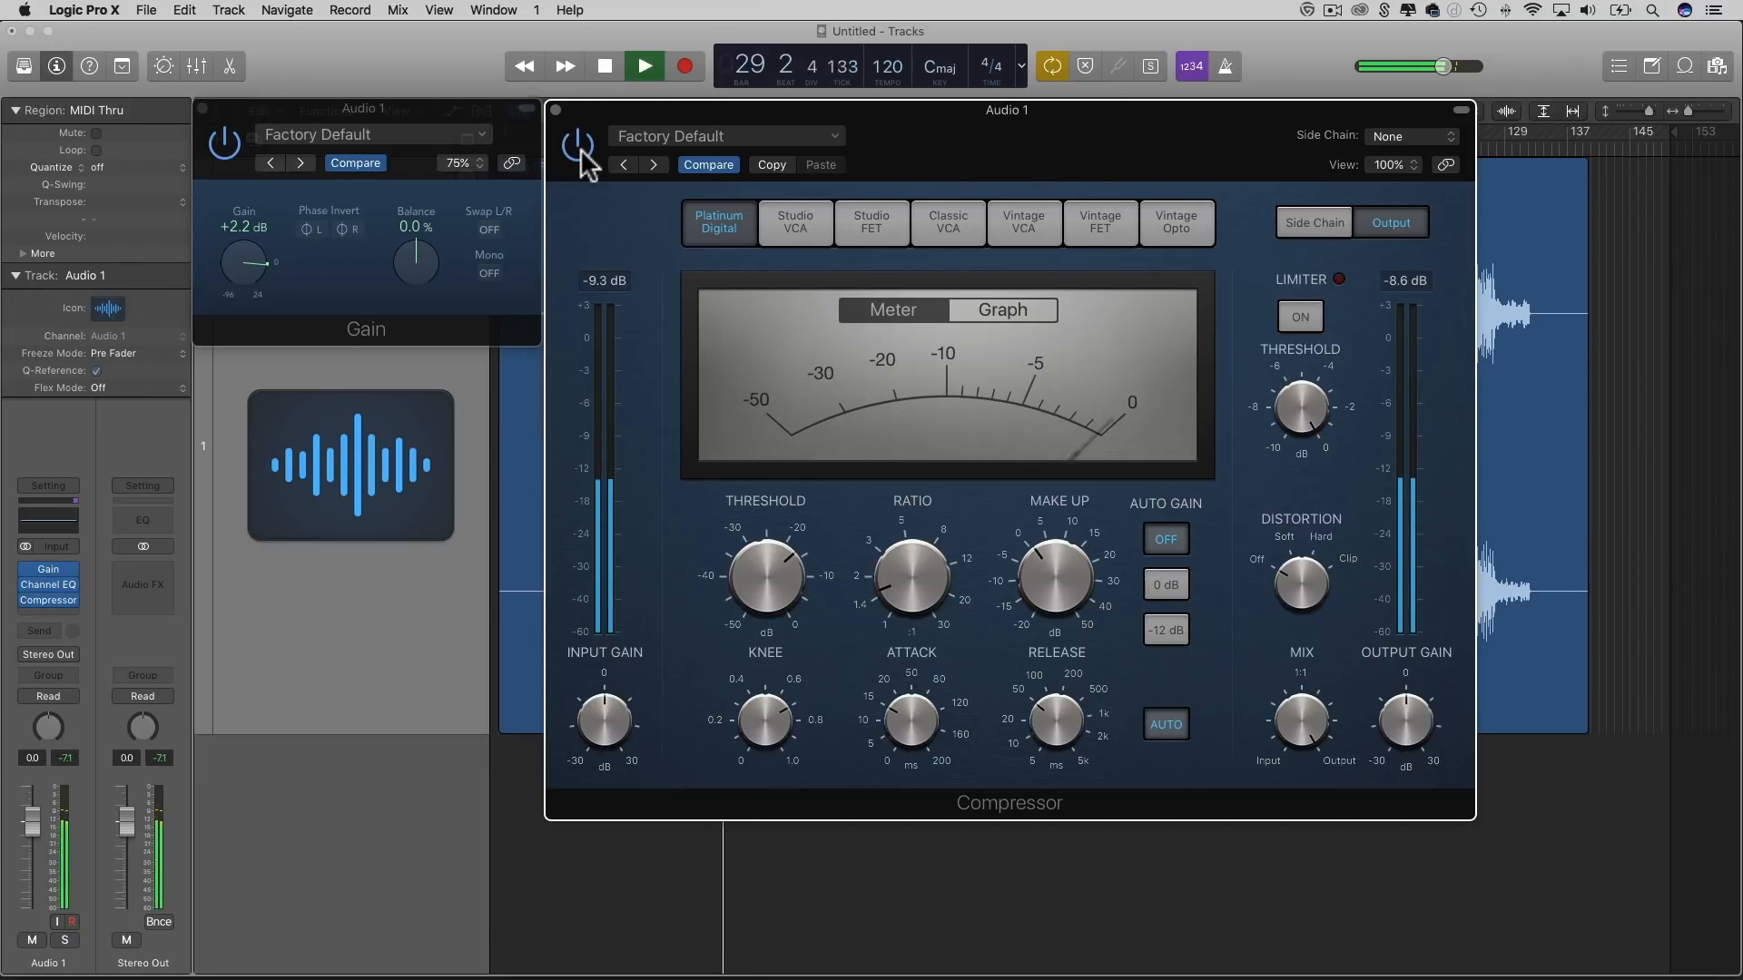
{"action": "key", "text": "space"}
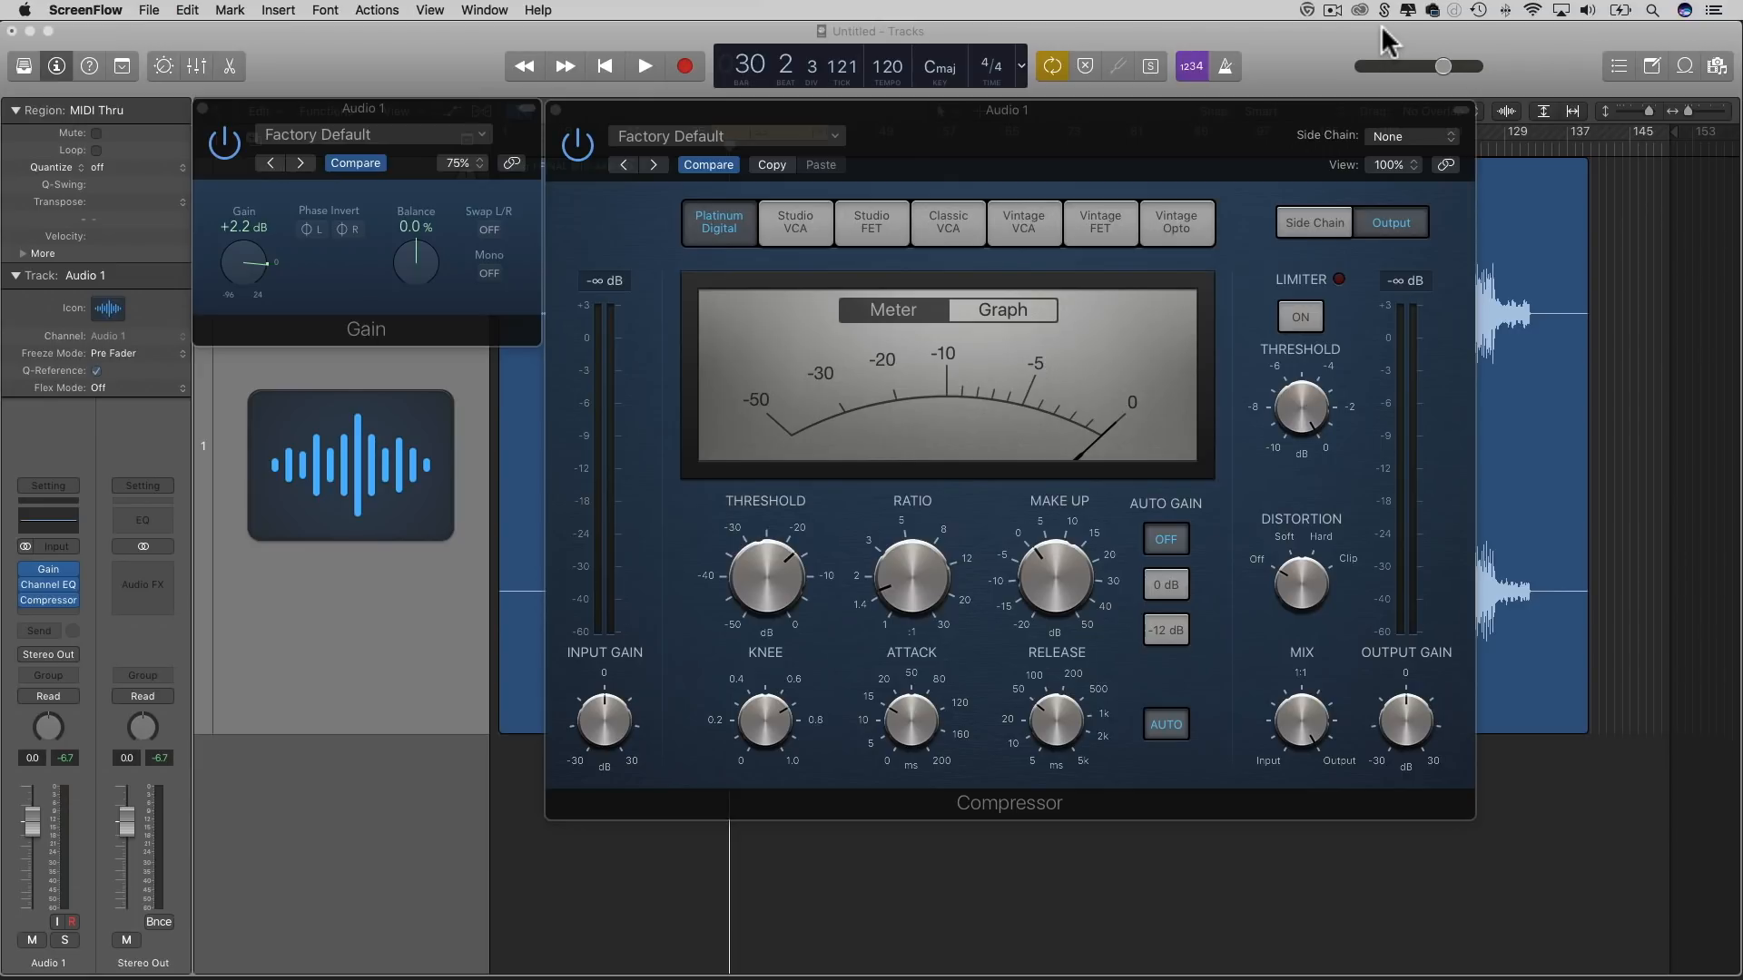
- Turn off the Compressor's automatic release and lower the release time to 5.6 ms while playing the loop
{"action": "left_click", "coordinate": [869, 112]}
{"action": "key", "text": "space"}
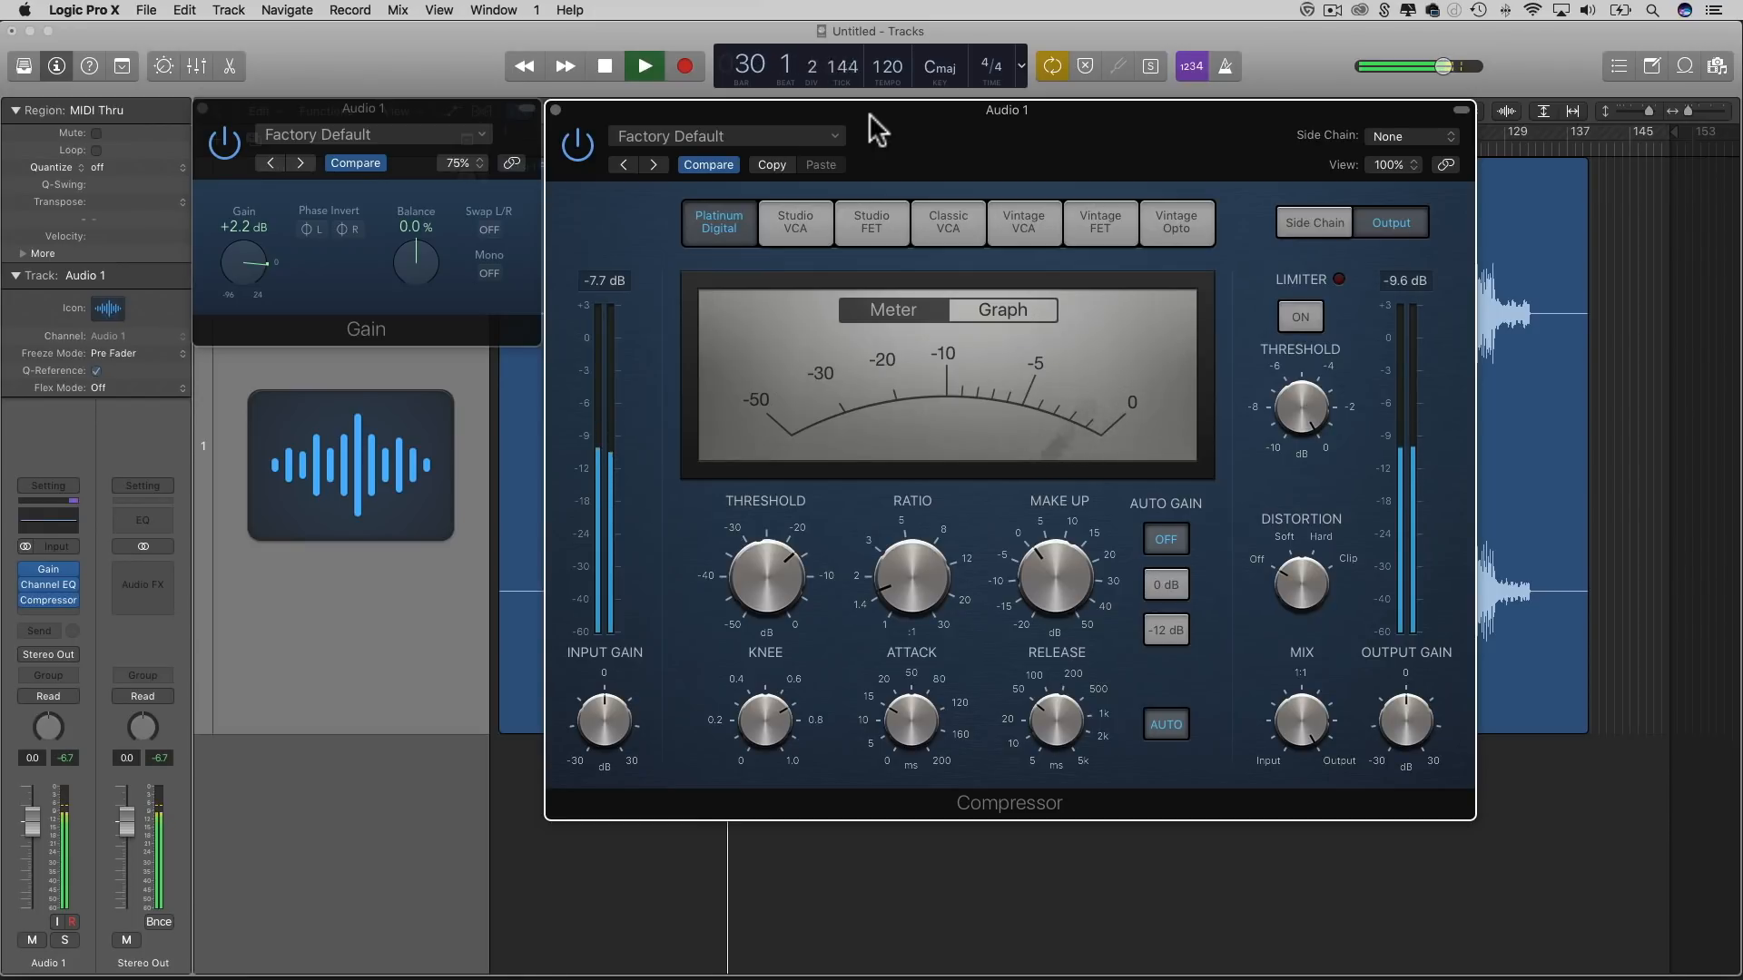
{"action": "key", "text": "space"}
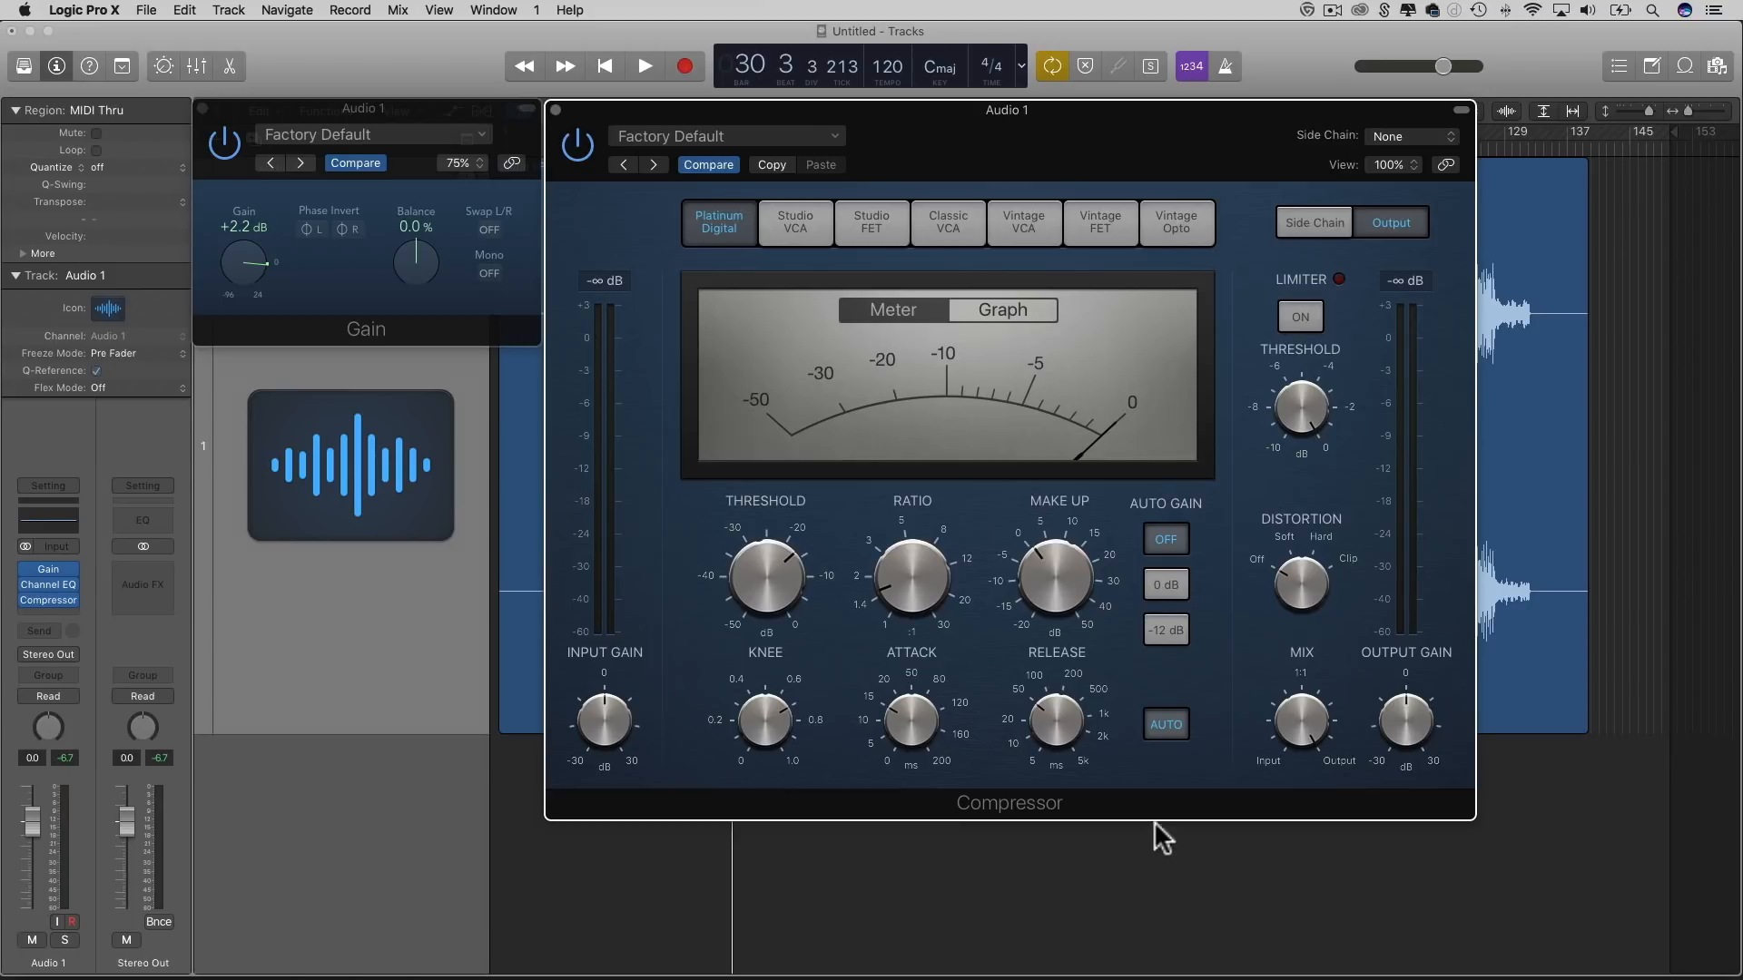
{"action": "key", "text": "space"}
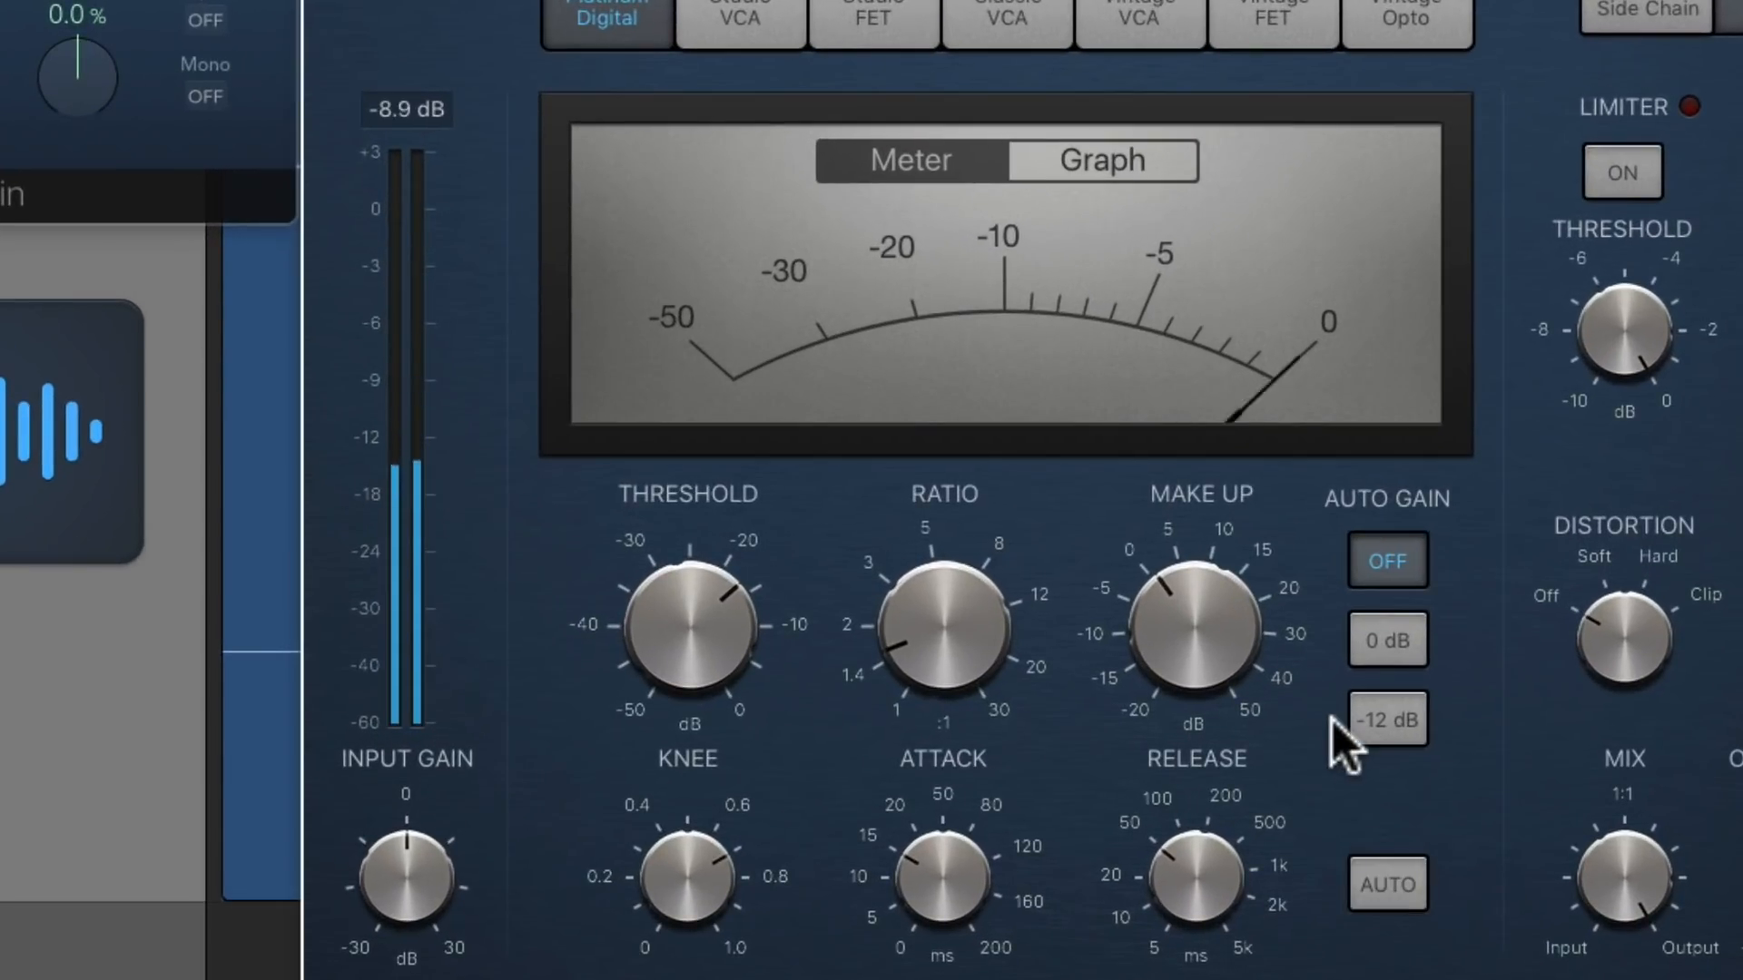
{"action": "mouse_move", "coordinate": [1217, 853]}
{"action": "left_click_drag", "start_coordinate": [1208, 880], "coordinate": [1202, 979]}
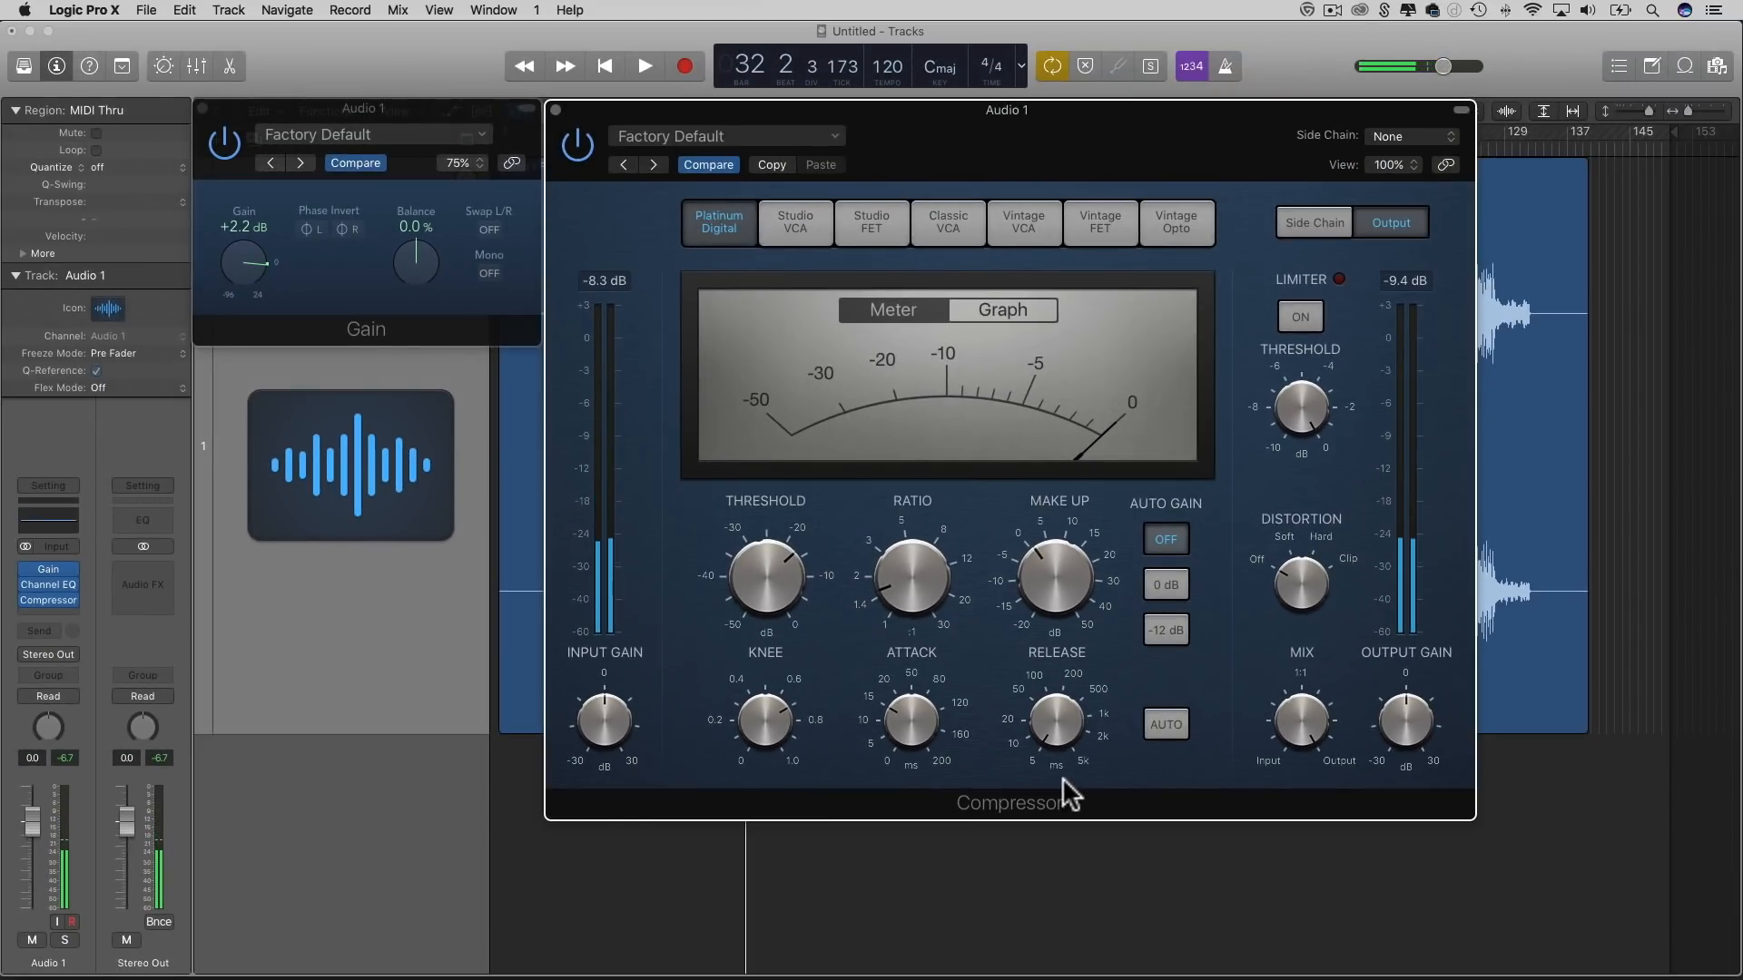
{"action": "left_click_drag", "start_coordinate": [1062, 776], "coordinate": [1065, 758]}
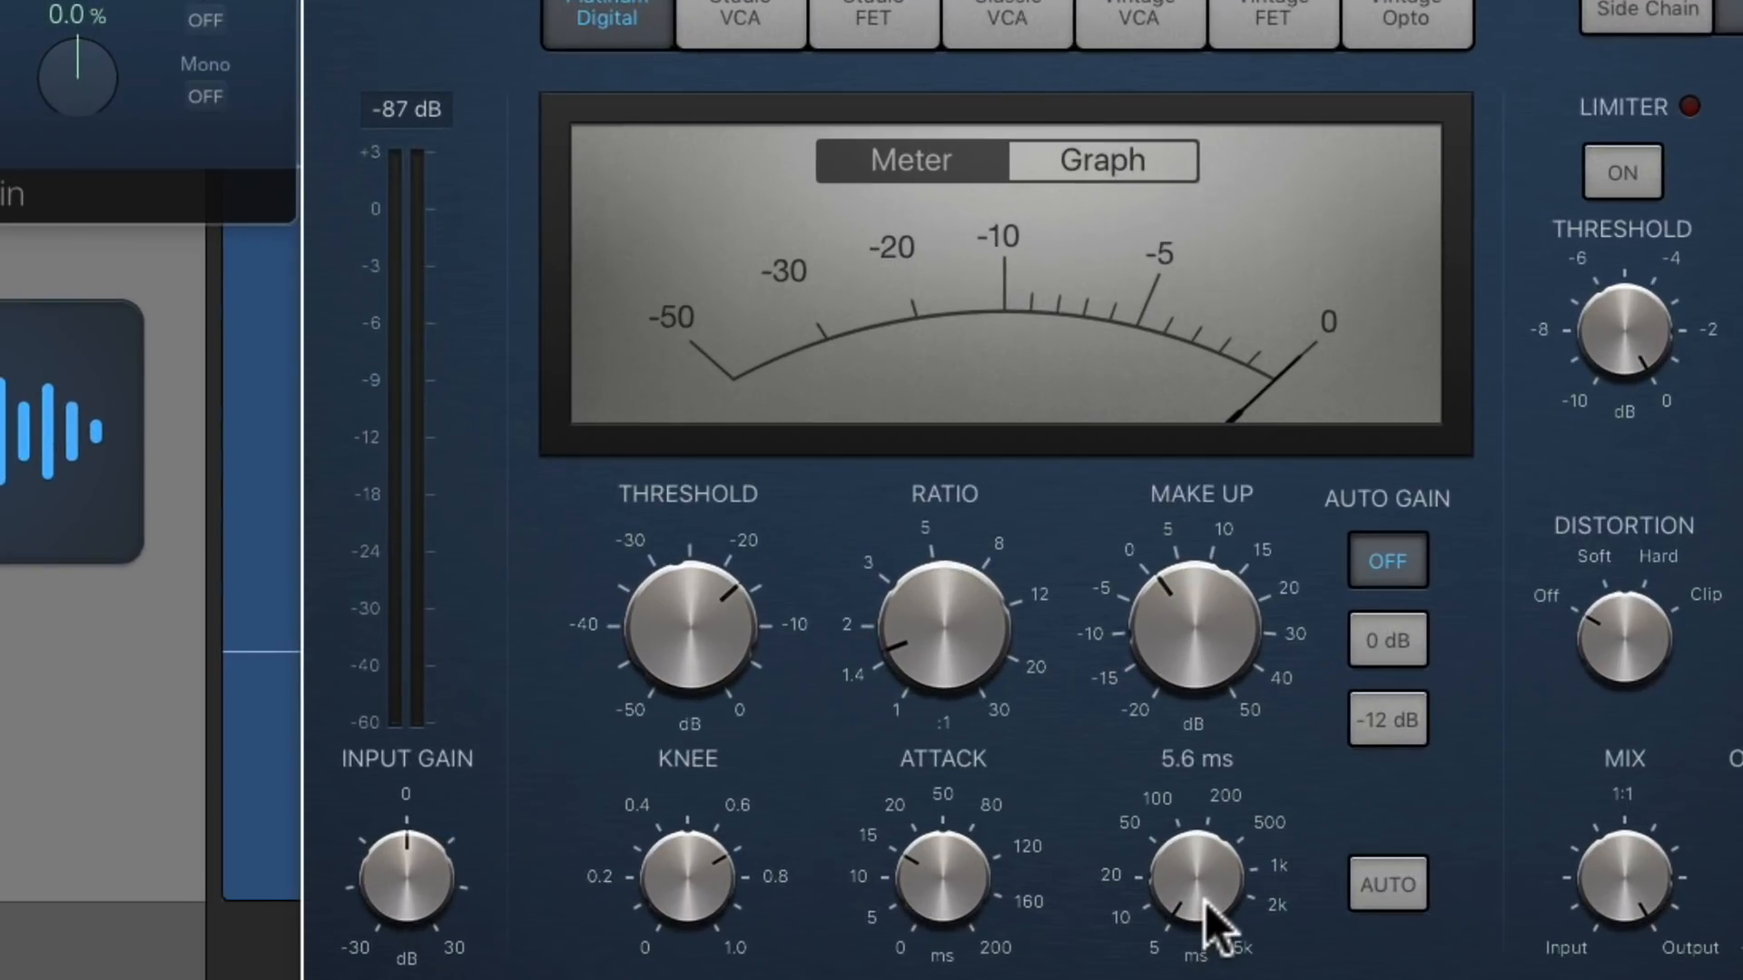
- Raise the Compressor's release time to 5000 ms and play the loop to hear the slow recovery
{"action": "left_click_drag", "start_coordinate": [1201, 892], "coordinate": [1055, 467]}
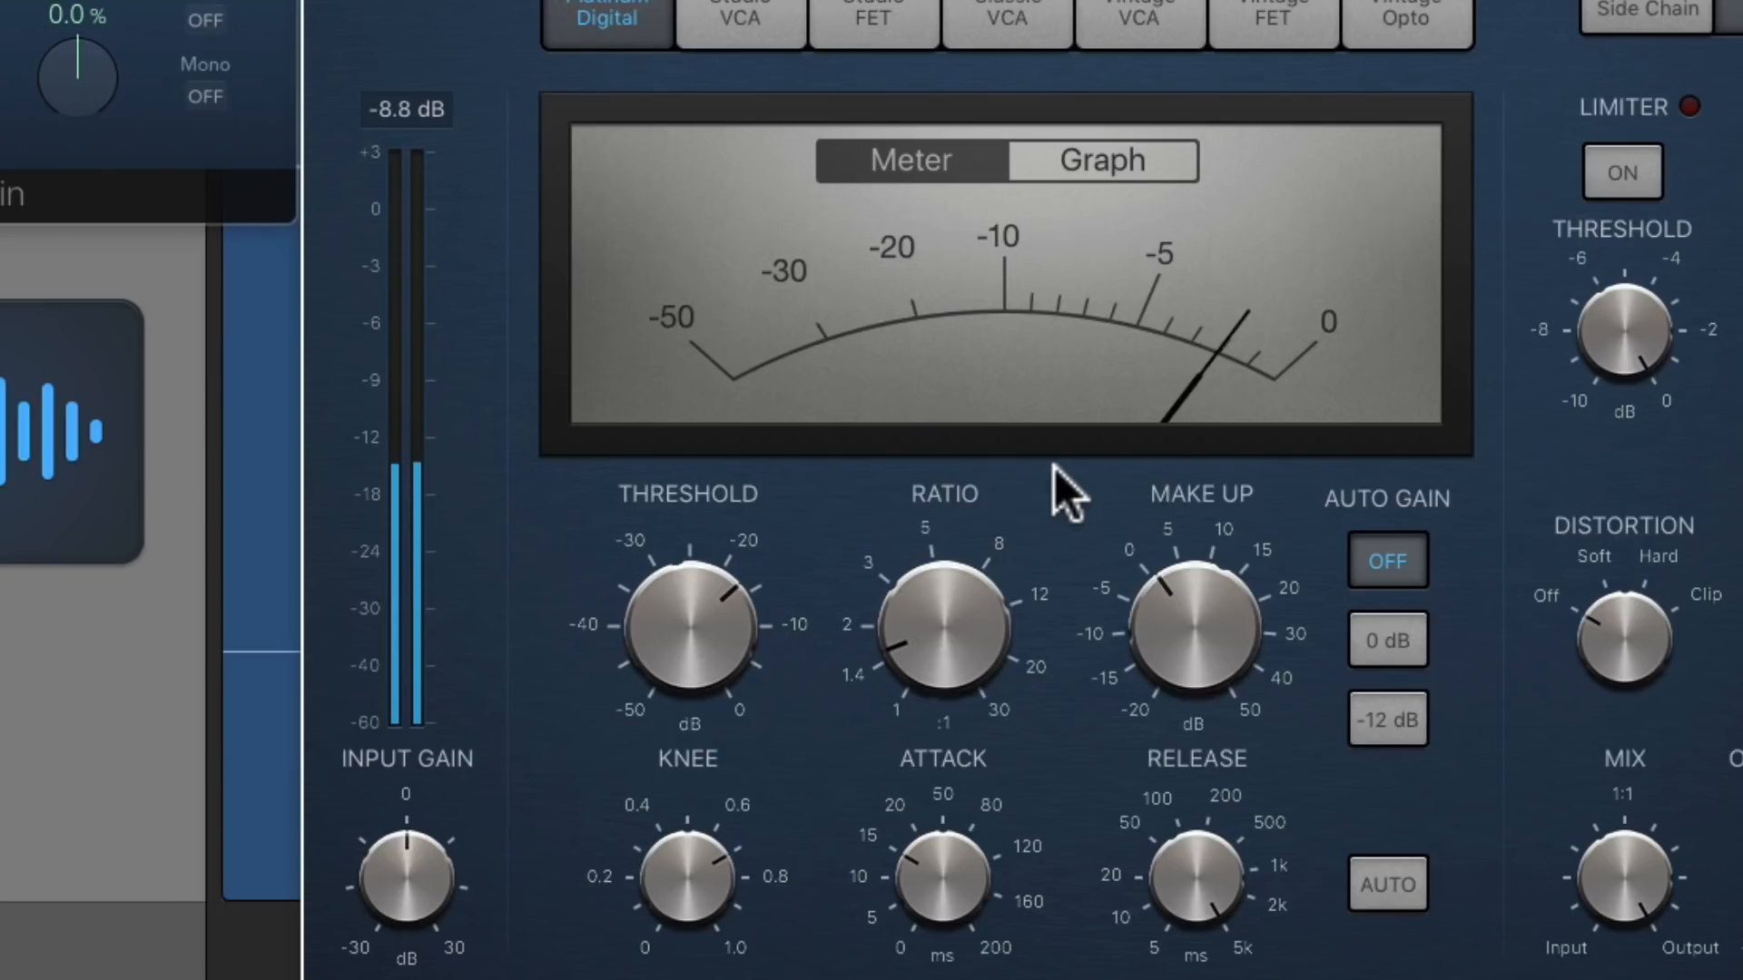
{"action": "mouse_move", "coordinate": [1169, 877]}
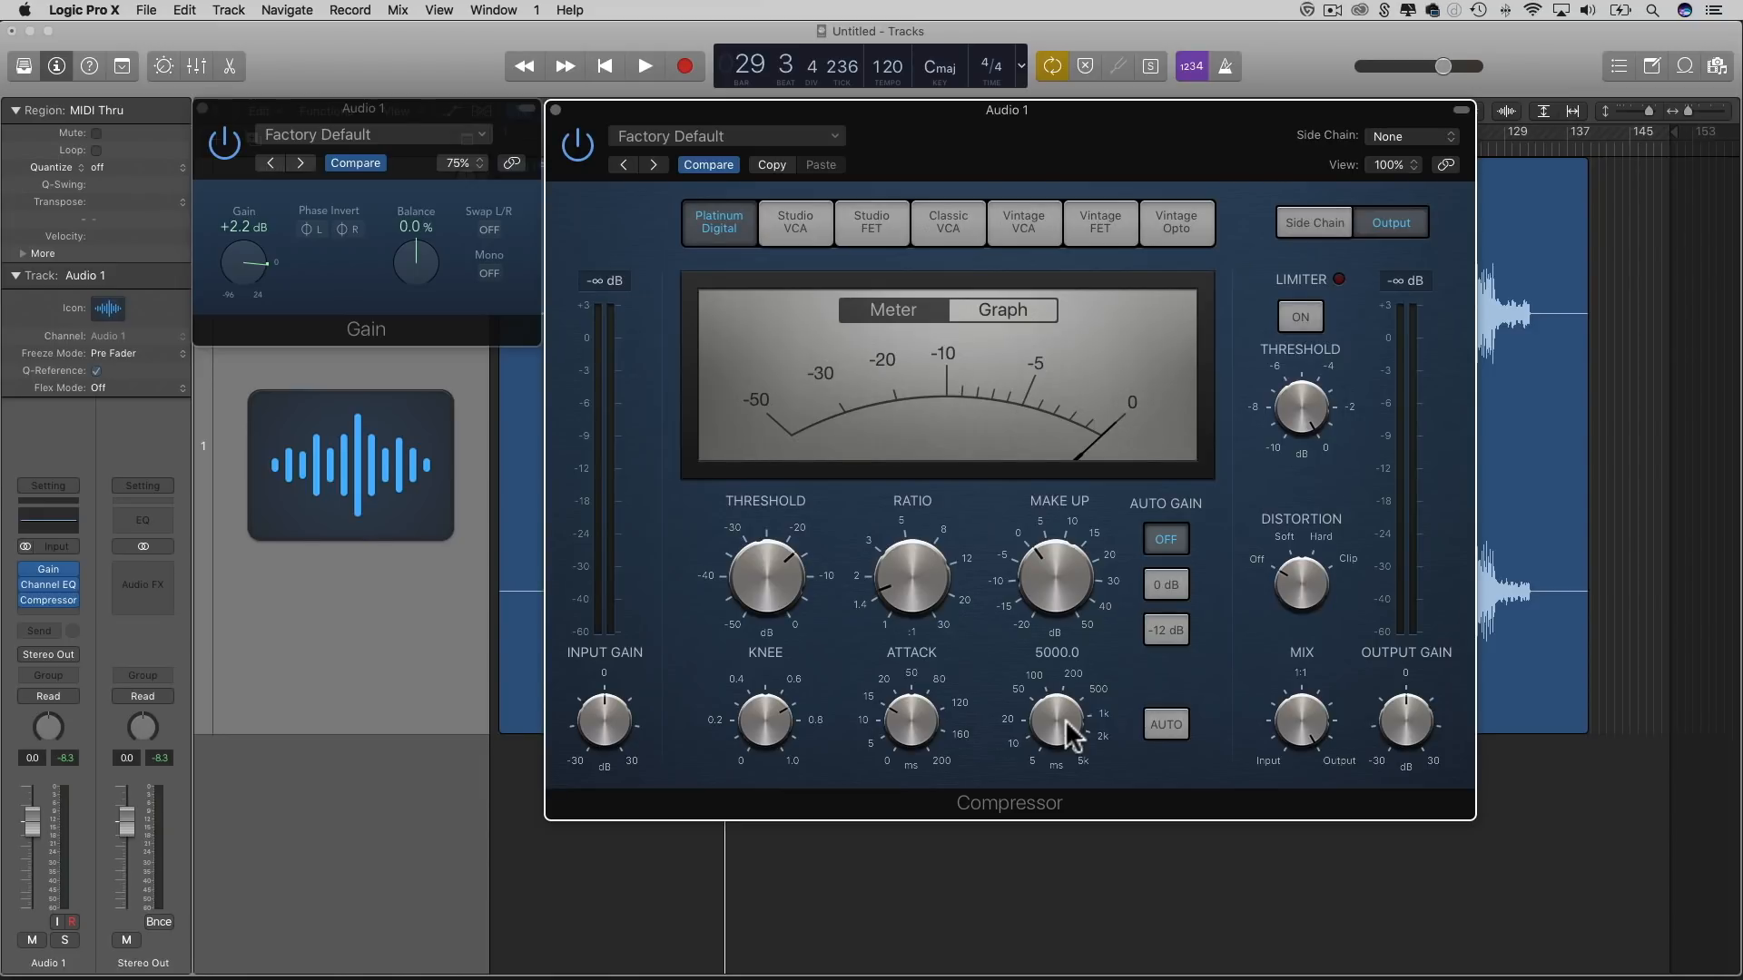
{"action": "key", "text": "space"}
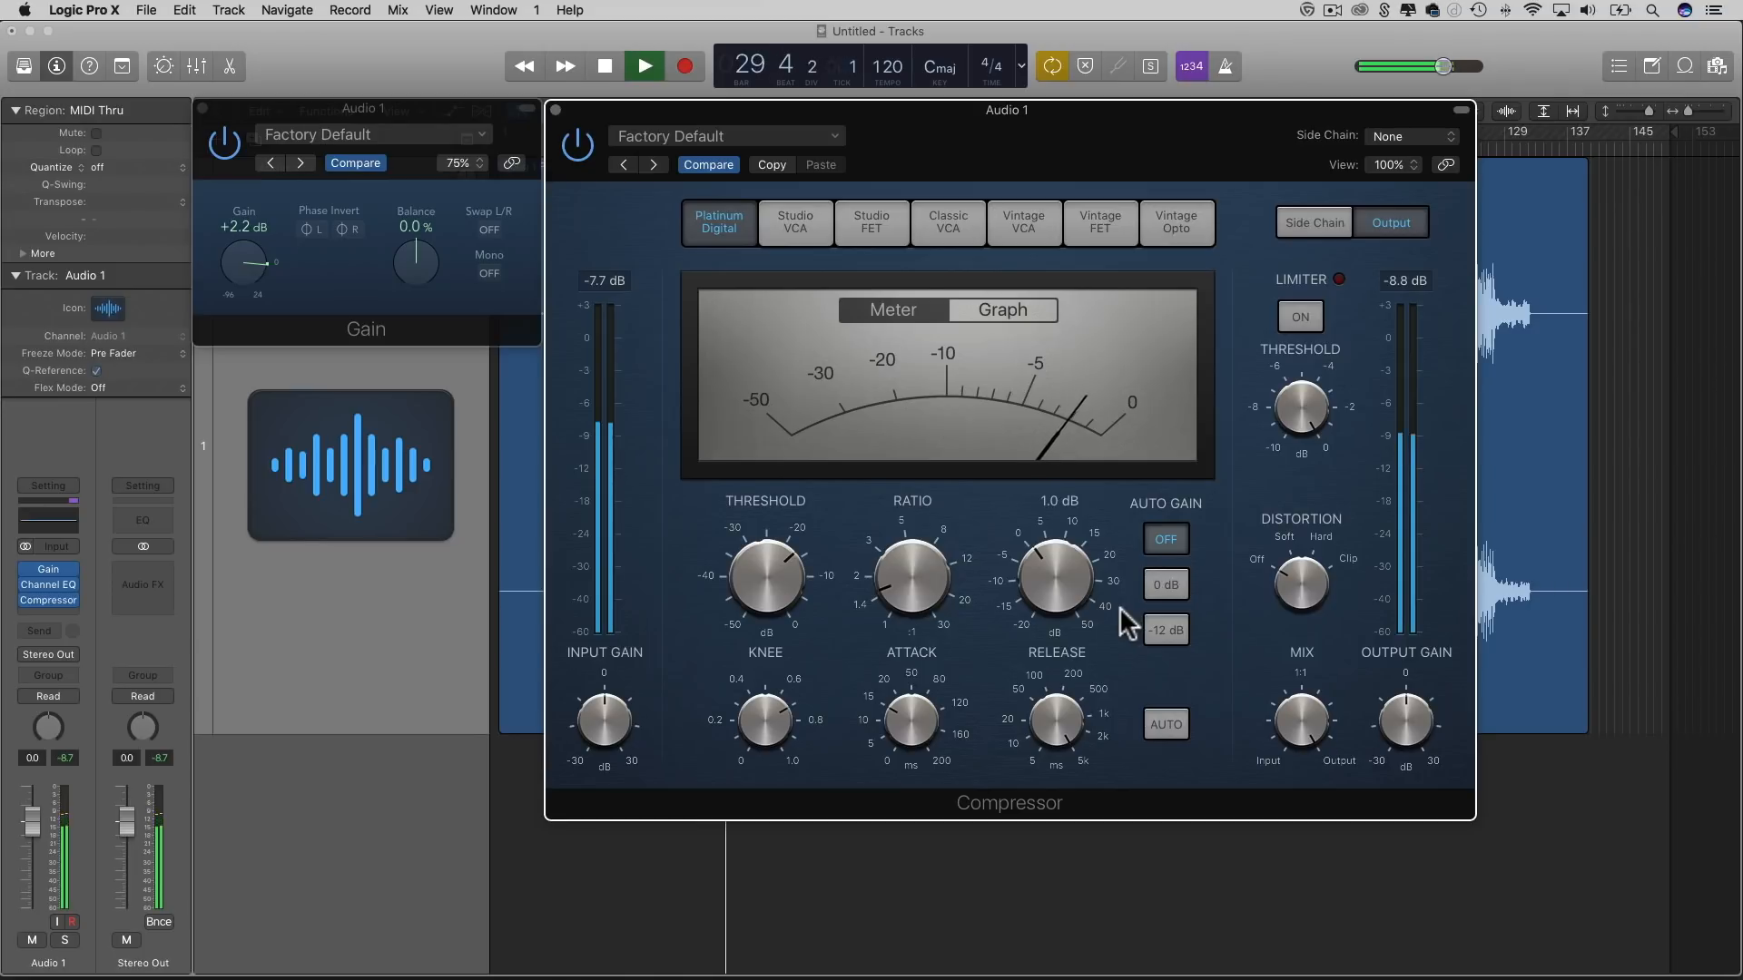
- Bring the Compressor's release time down to 120 ms during playback, then lower it slightly further
{"action": "left_click_drag", "start_coordinate": [1064, 722], "coordinate": [1054, 808]}
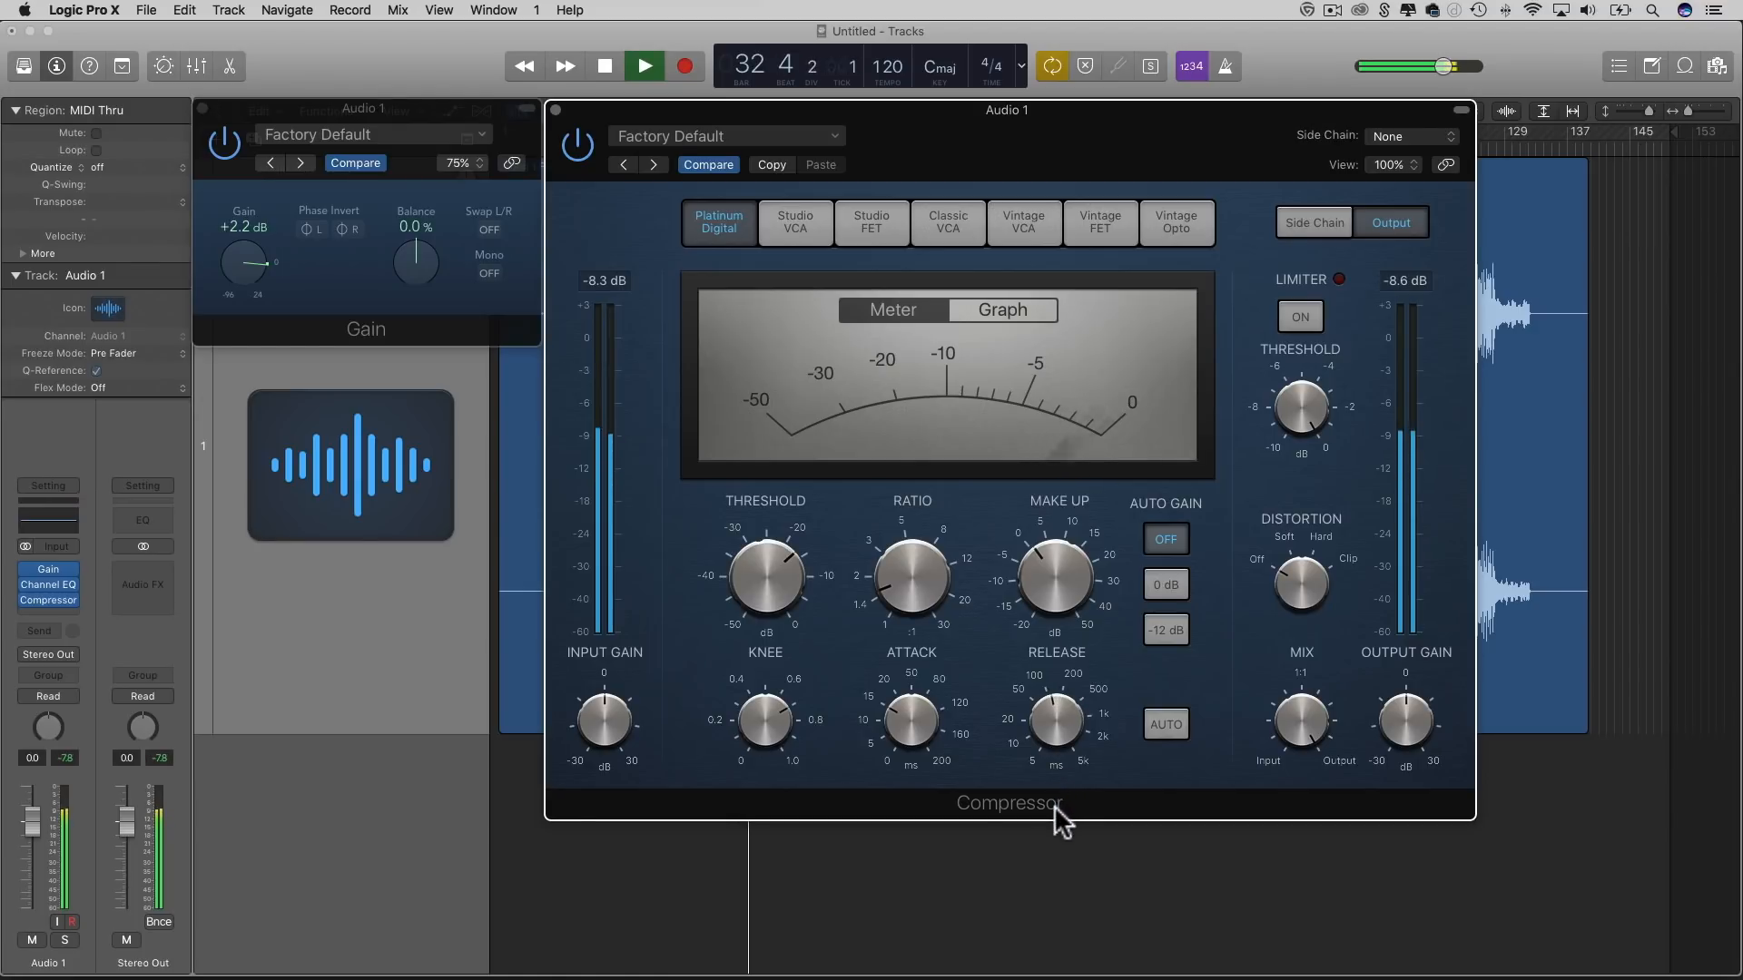
{"action": "key", "text": "space"}
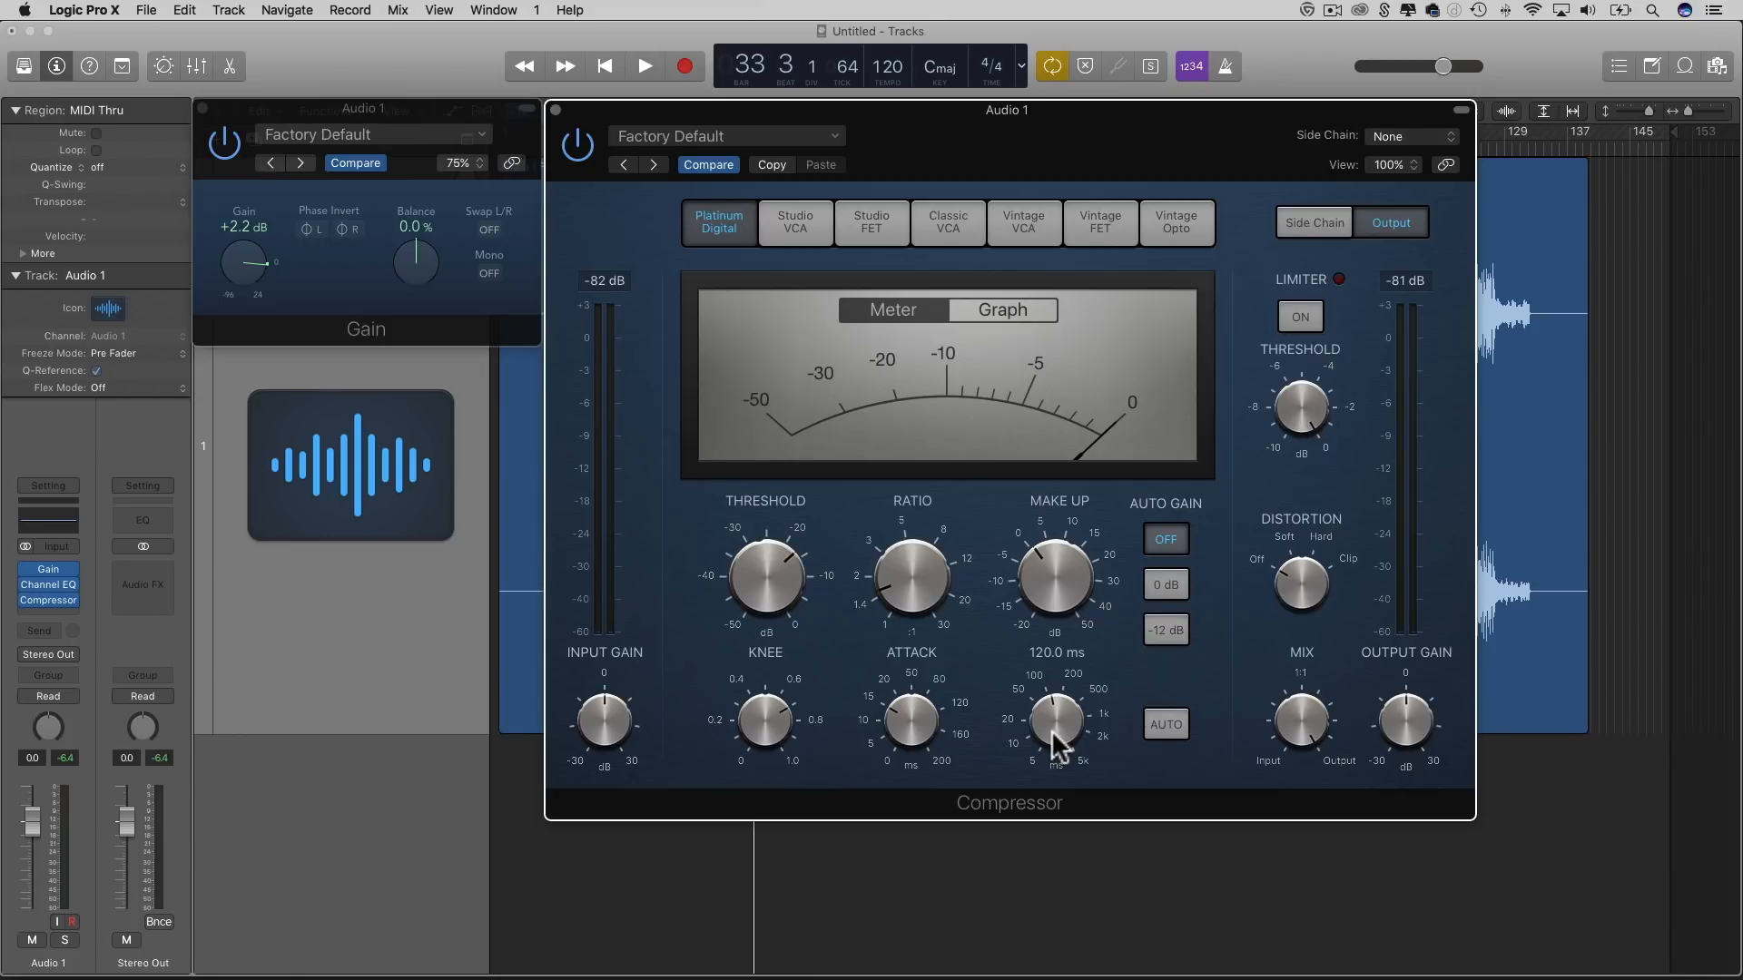
{"action": "key", "text": "space"}
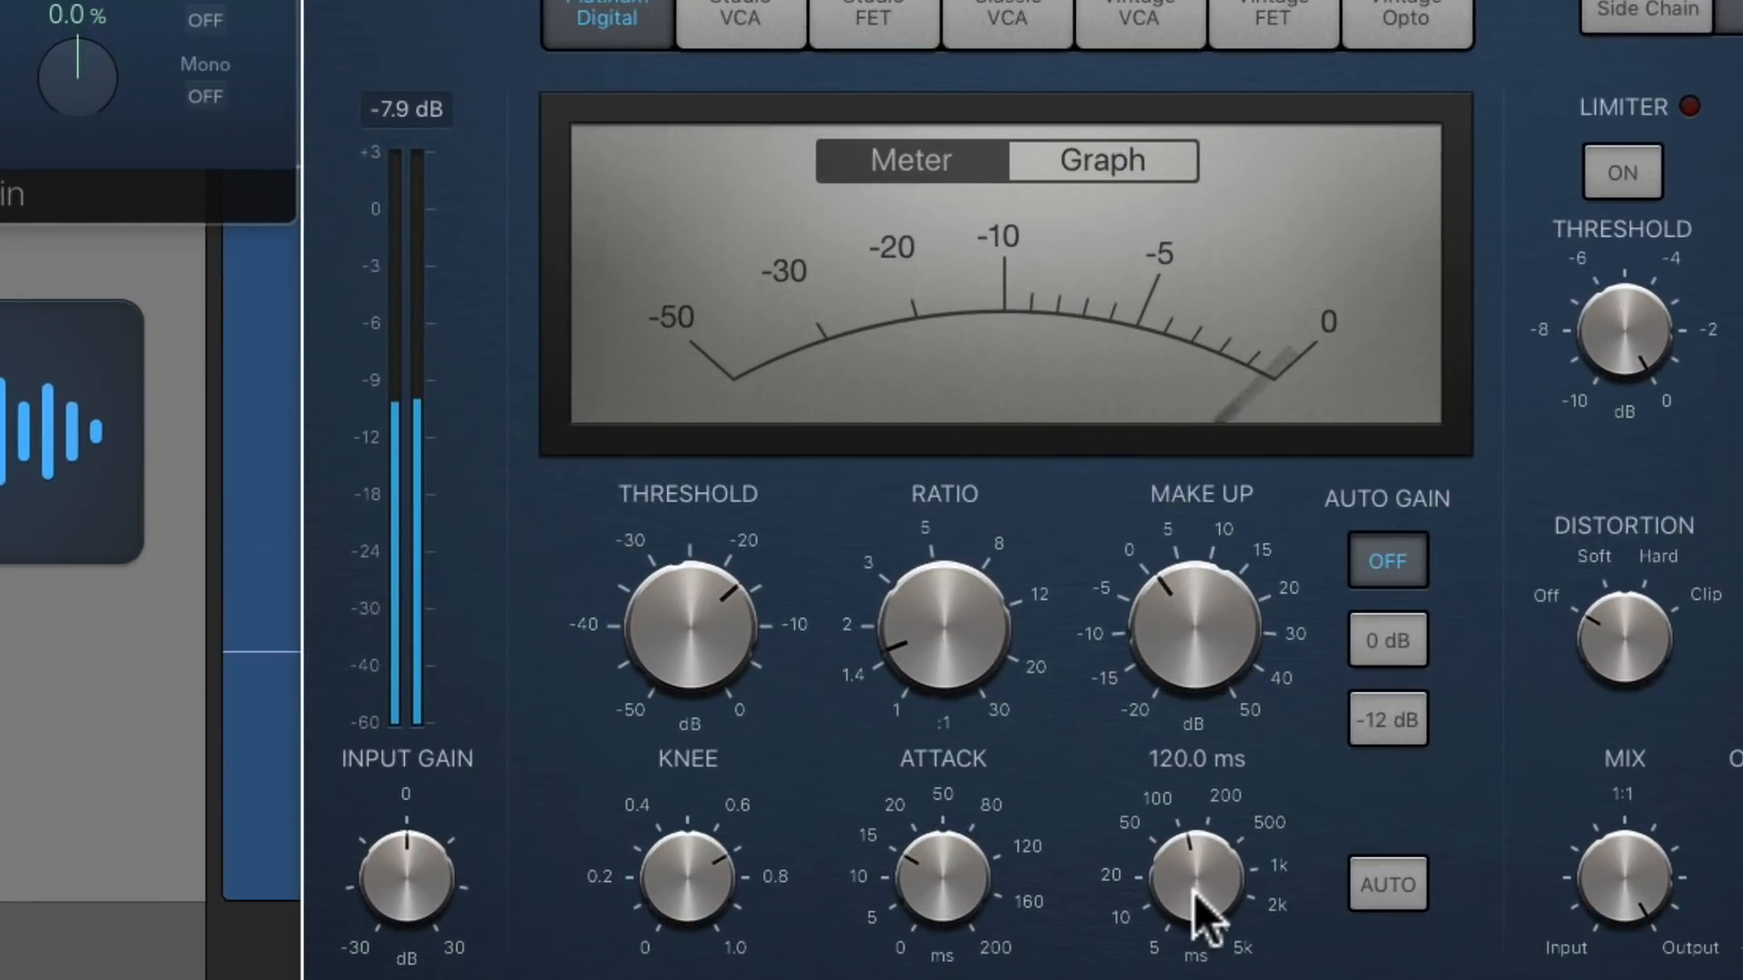
{"action": "left_click_drag", "start_coordinate": [1195, 892], "coordinate": [1191, 902]}
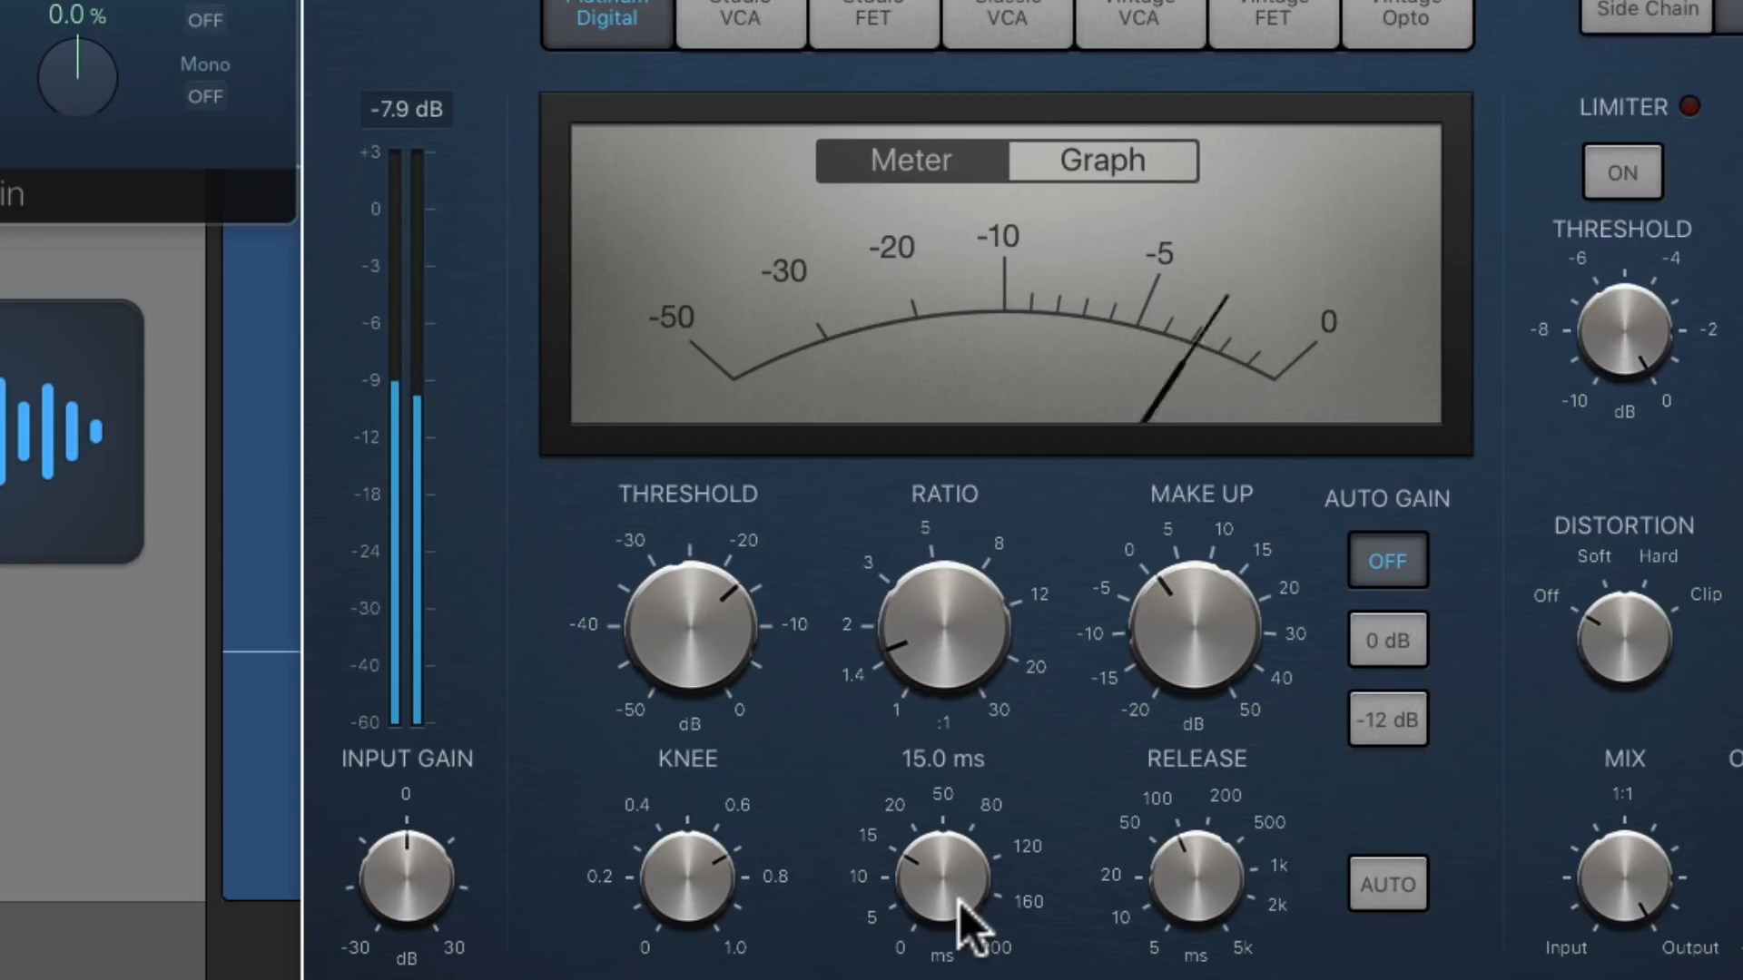
- Shorten the Compressor's attack to 11.0 ms, and try a knee of 1.0 before setting it to 0.5
{"action": "mouse_move", "coordinate": [953, 896]}
{"action": "left_mouse_down"}
{"action": "mouse_move", "coordinate": [948, 873]}
{"action": "mouse_move", "coordinate": [944, 919]}
{"action": "mouse_move", "coordinate": [945, 902]}
{"action": "left_mouse_up"}
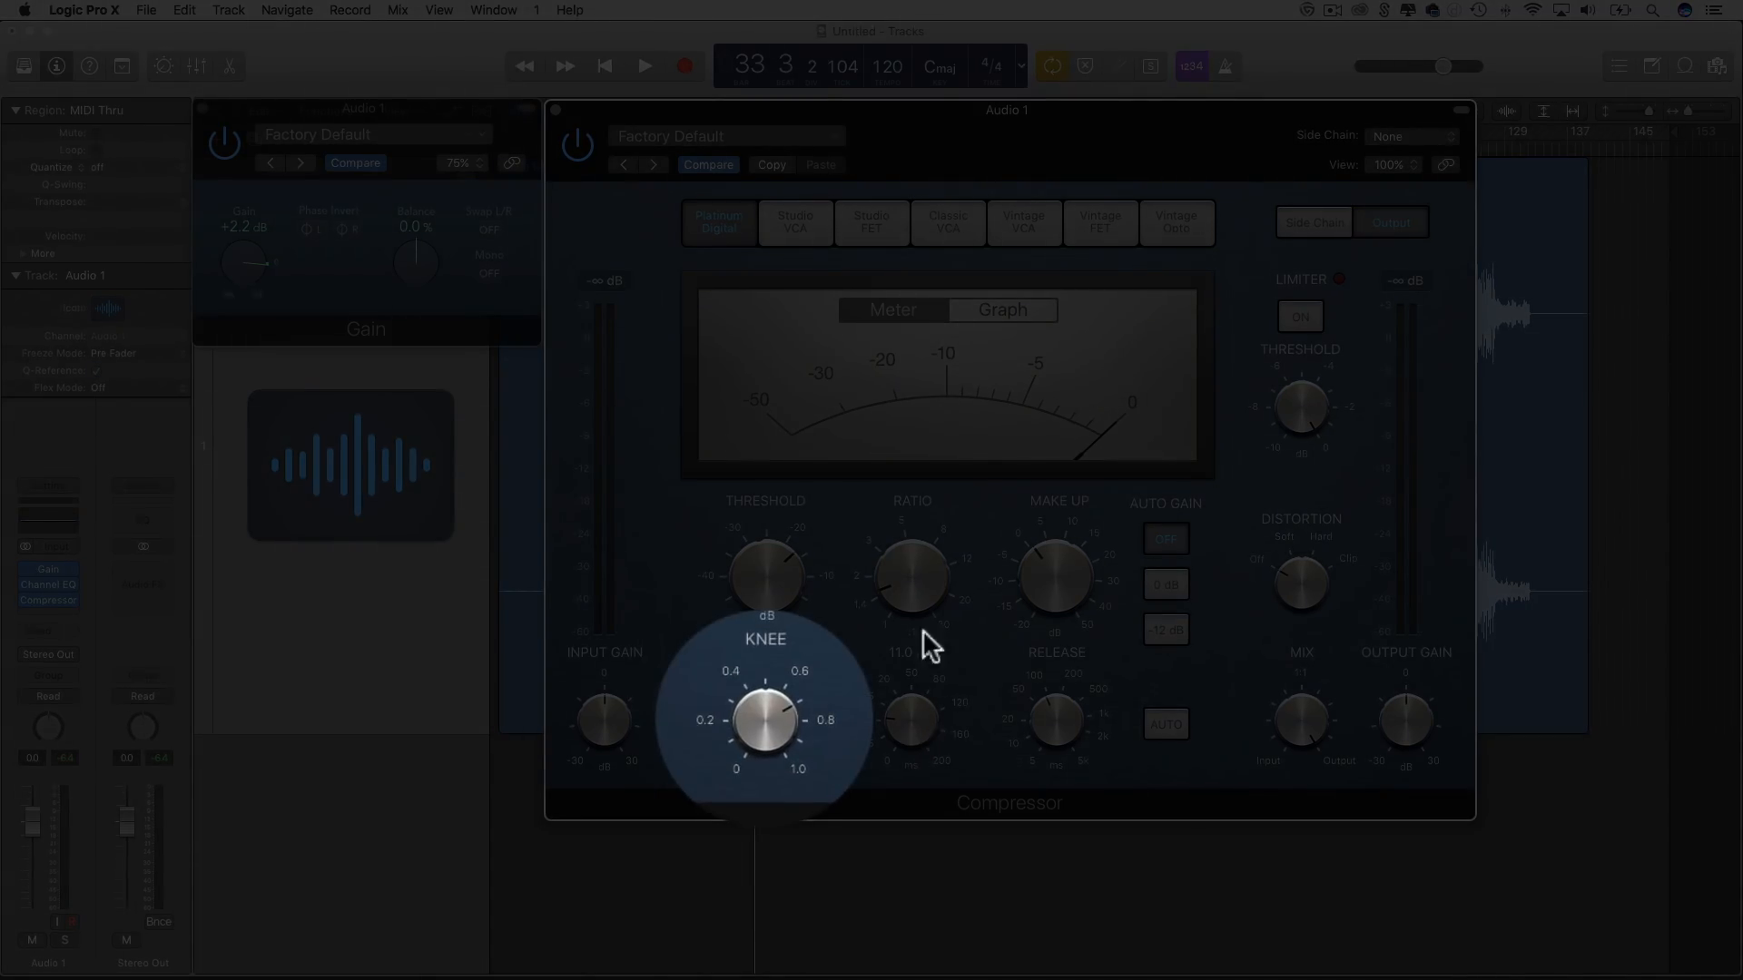
{"action": "left_click_drag", "start_coordinate": [753, 725], "coordinate": [748, 624]}
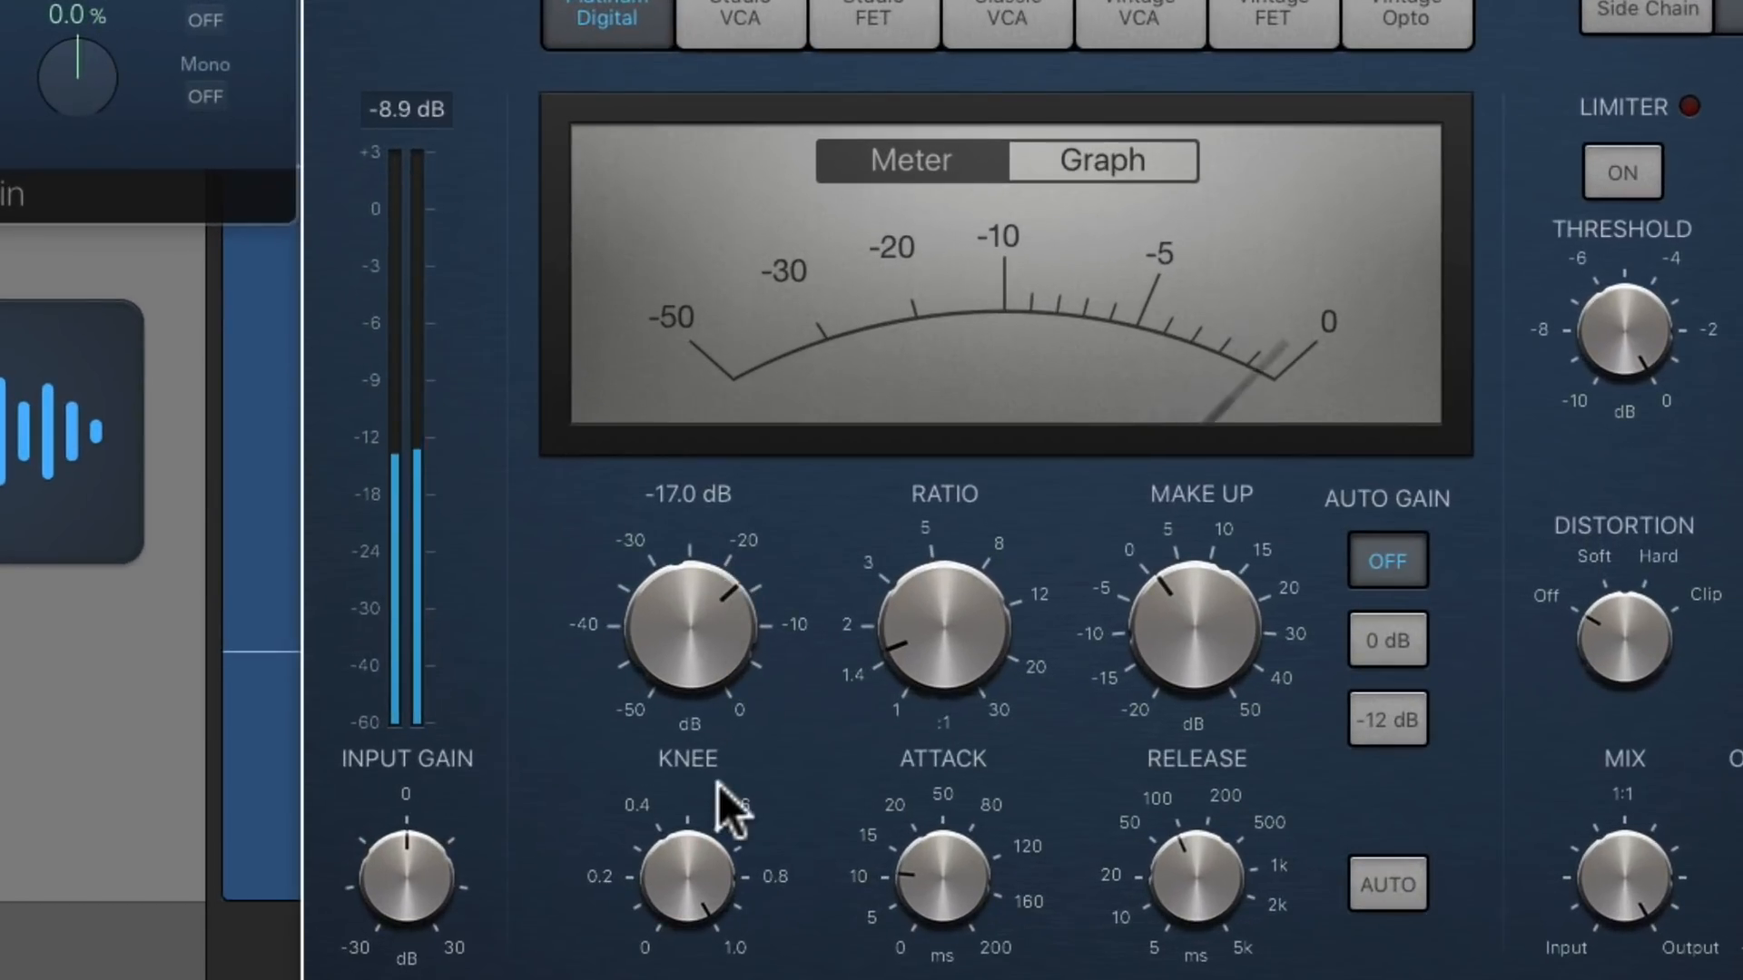
{"action": "left_click_drag", "start_coordinate": [708, 858], "coordinate": [703, 926]}
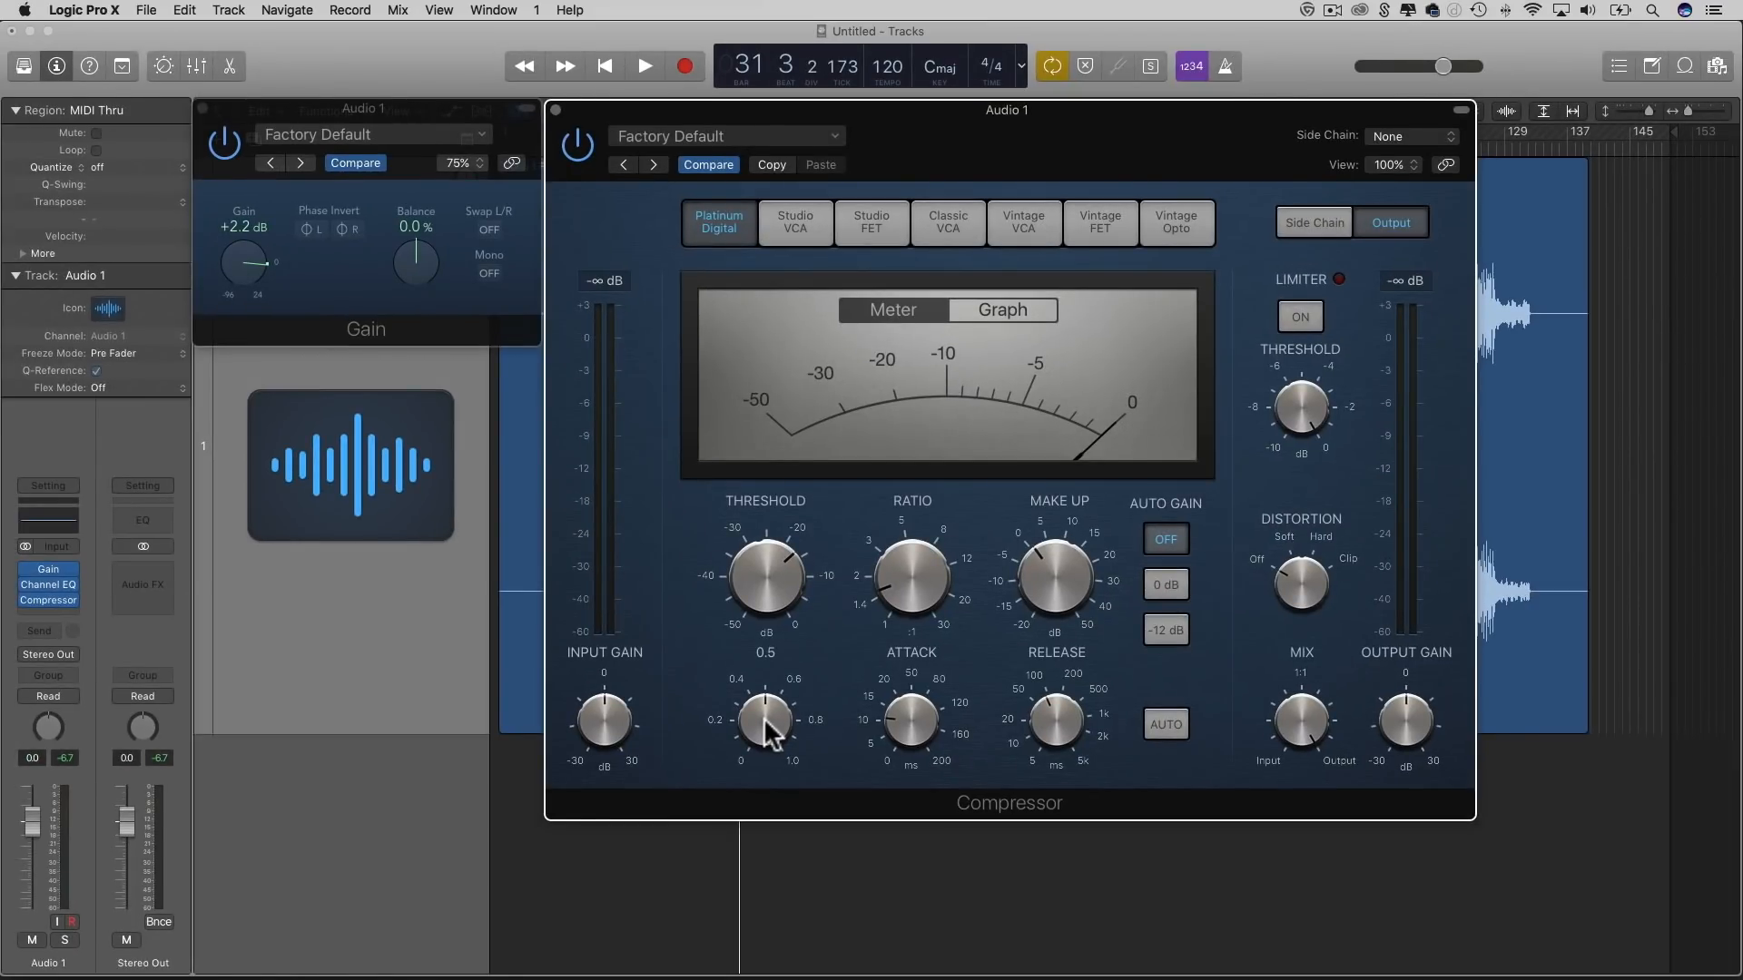
{"action": "mouse_move", "coordinate": [781, 578]}
{"action": "mouse_move", "coordinate": [760, 706]}
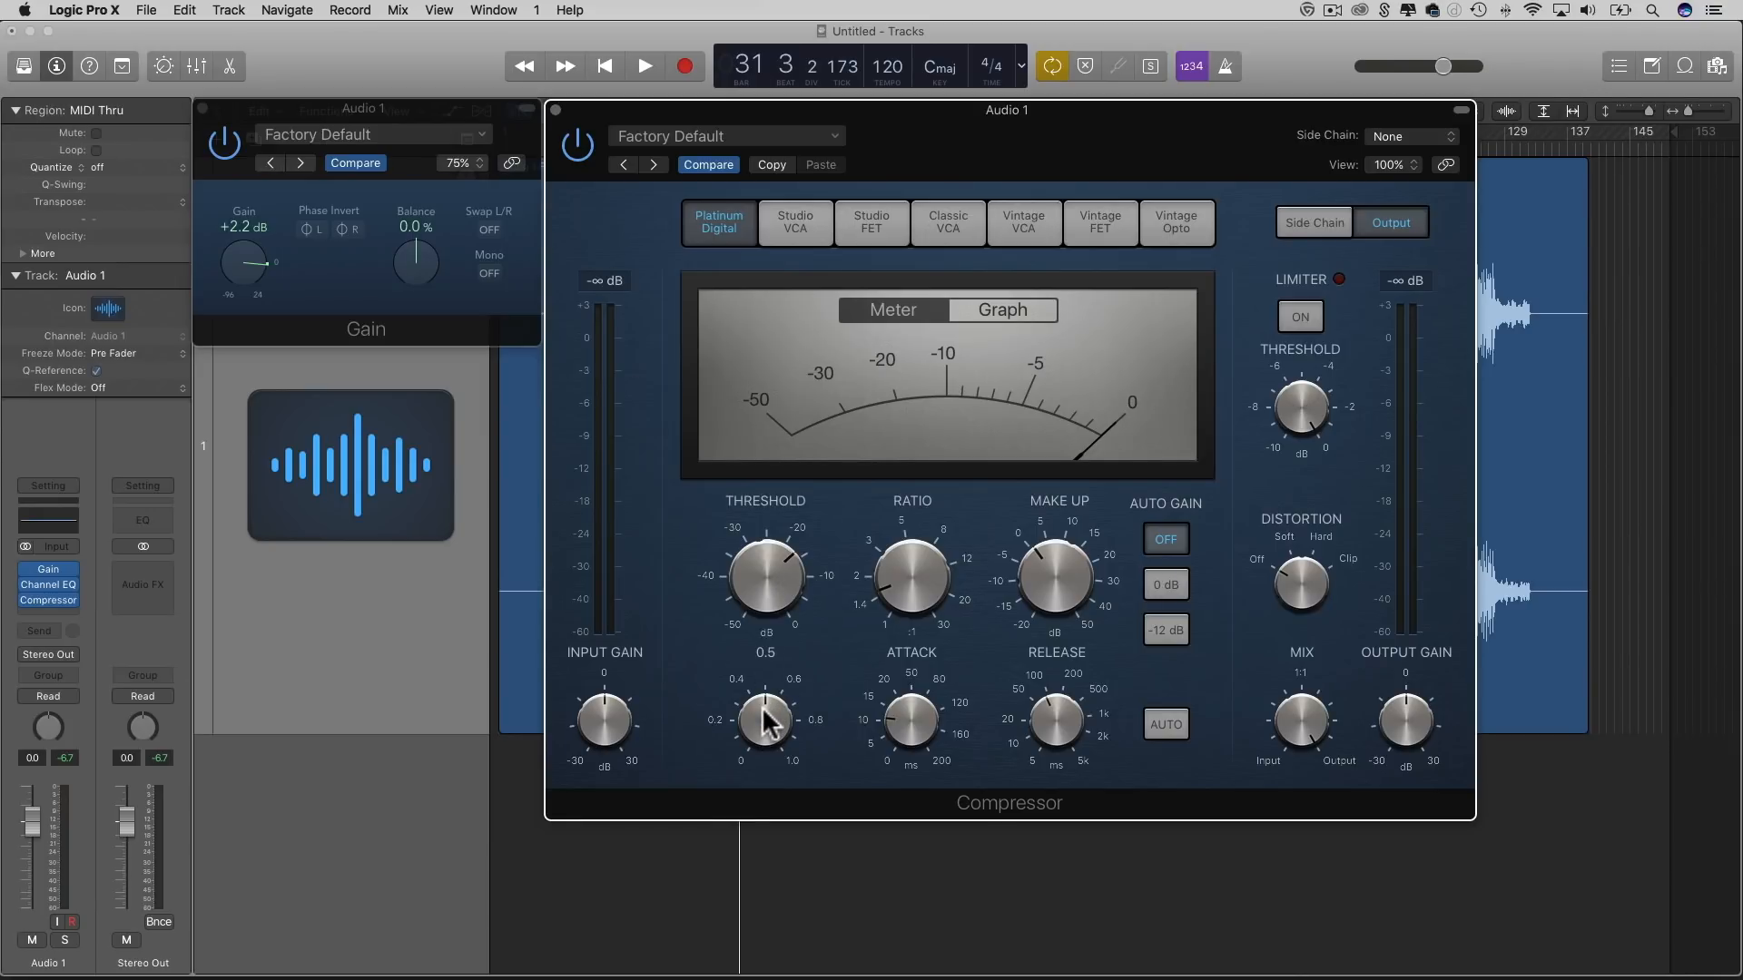